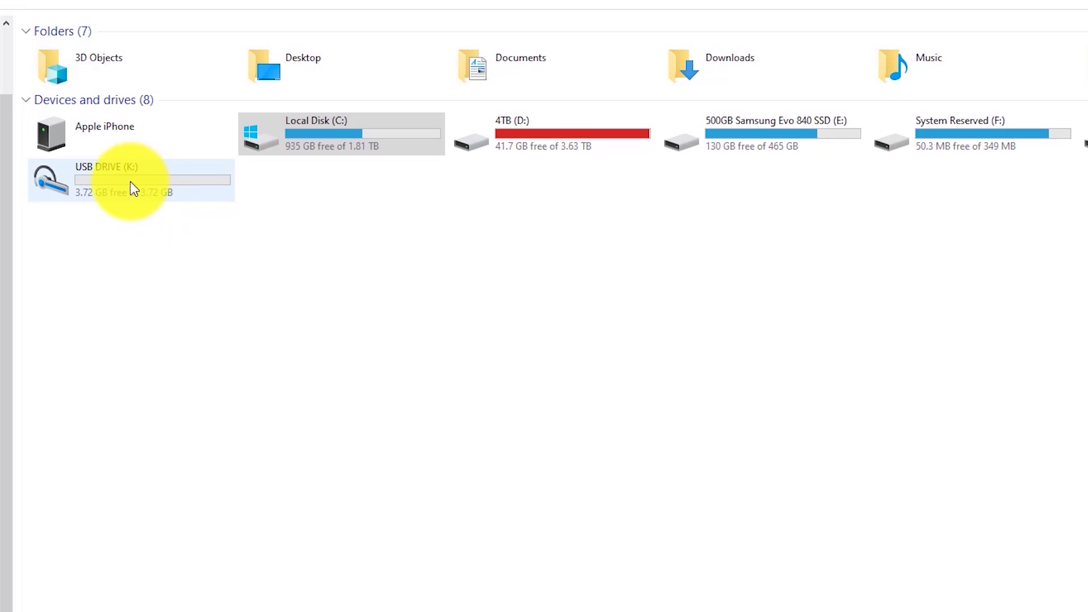
Check the file system of USB DRIVE (K:) in its properties.
right_click(130, 181)
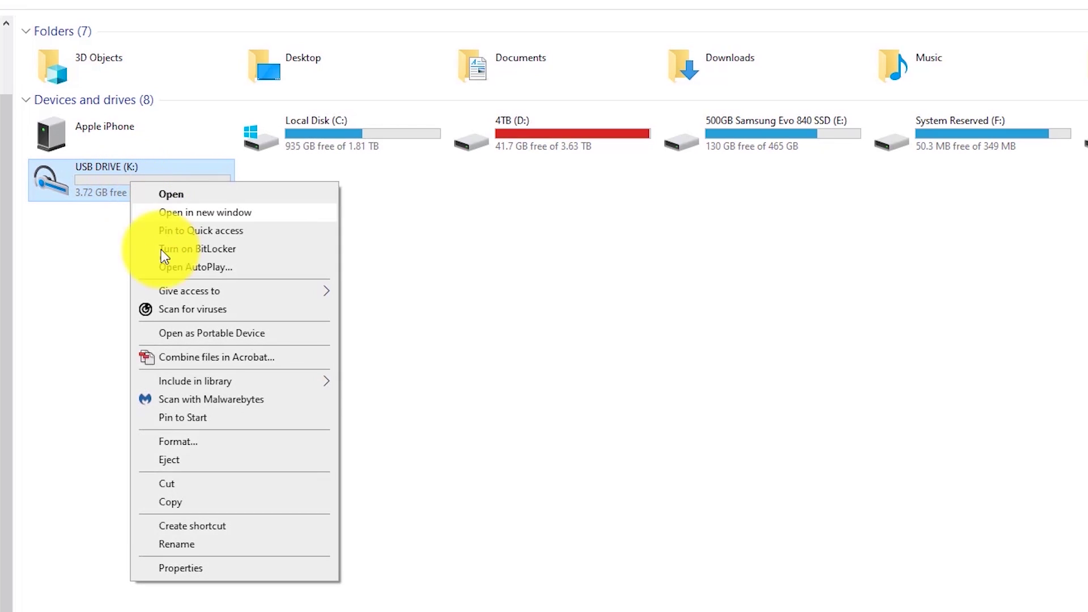
left_click(189, 568)
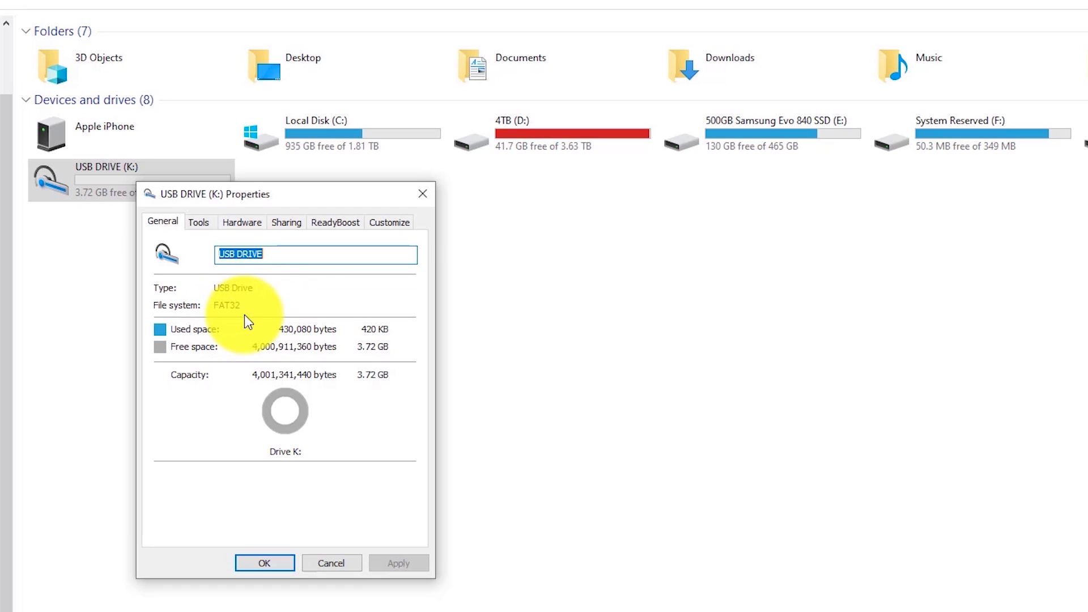
key("Escape")
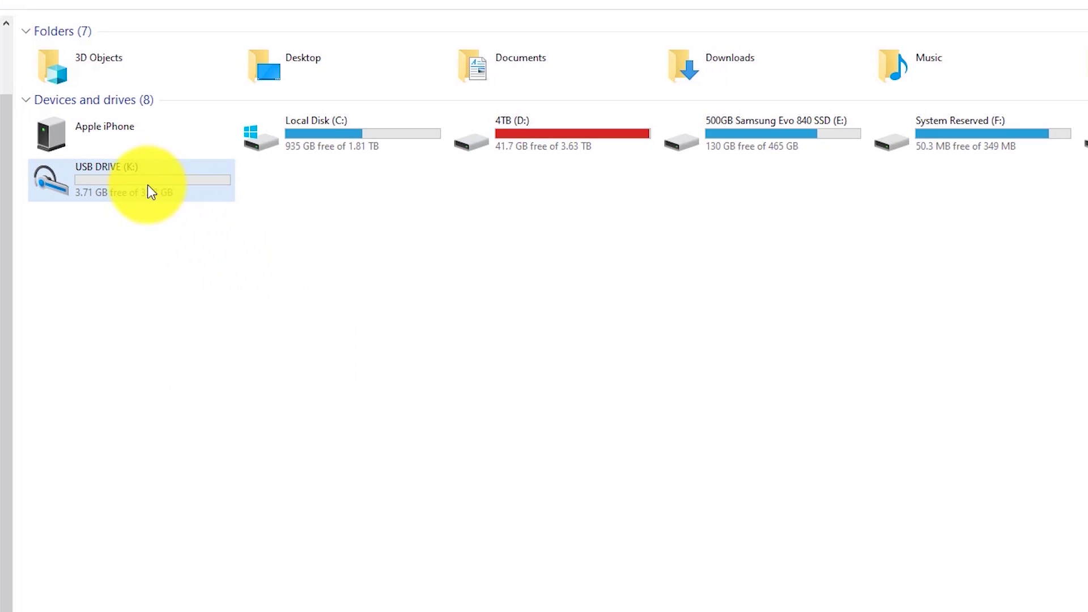
right_click(143, 181)
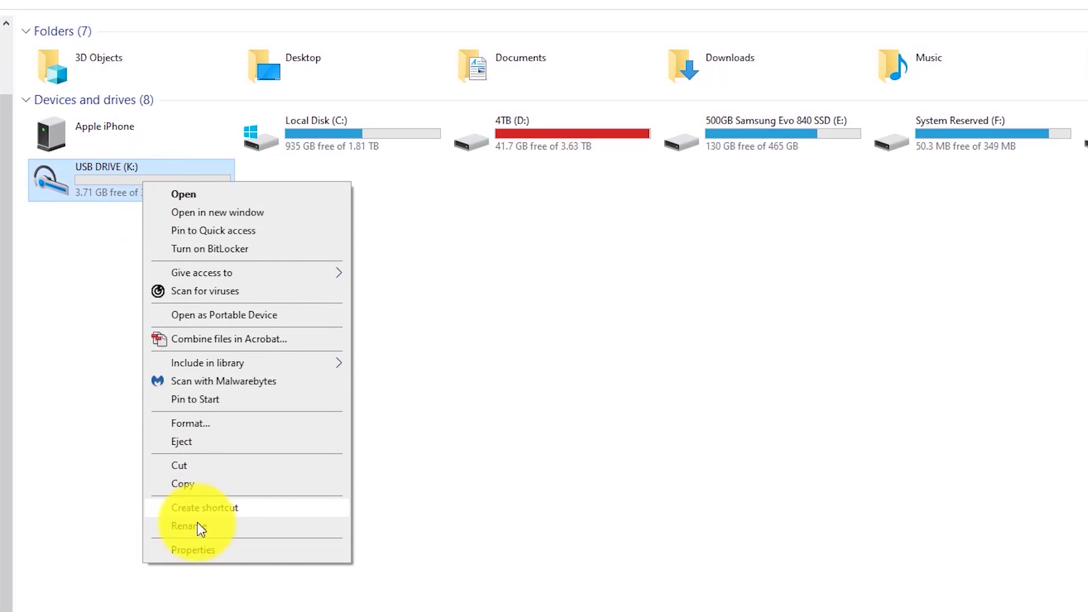
left_click(198, 549)
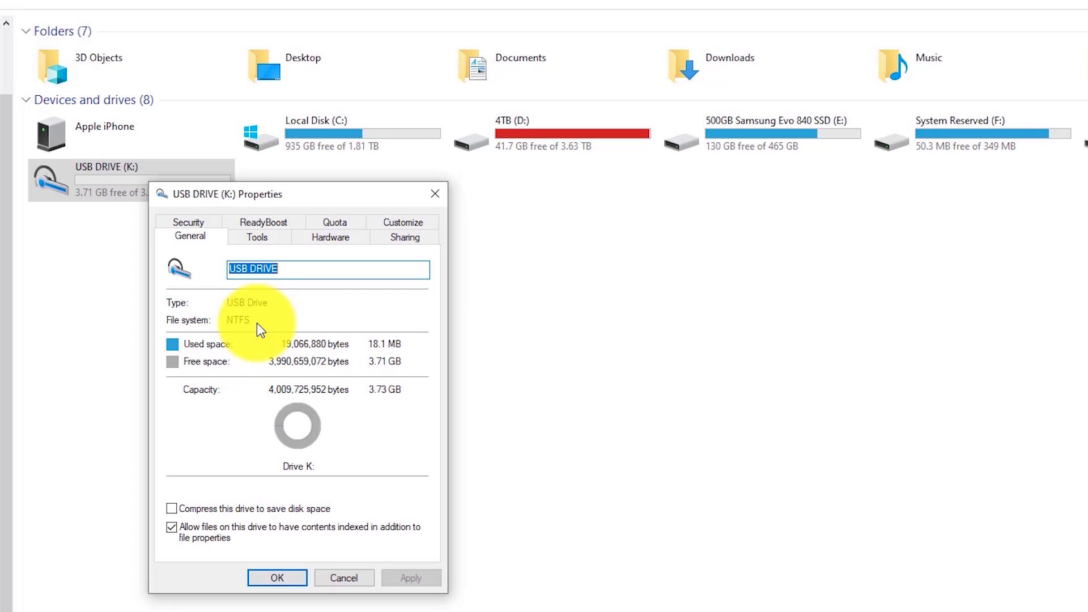
left_click(277, 578)
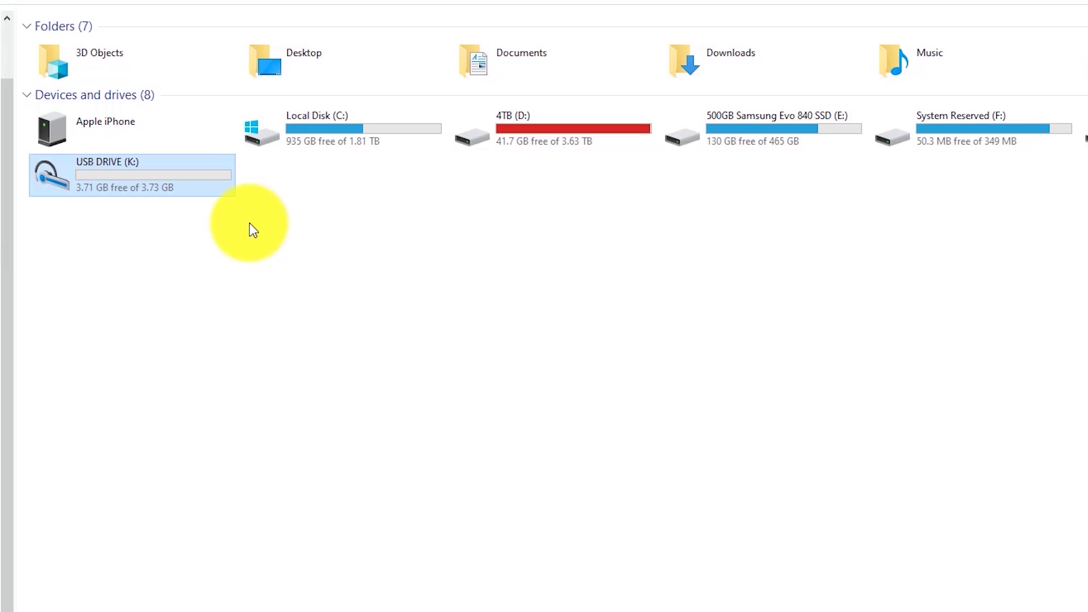
Copy all files and folders from USB DRIVE (K:) to the My Book (J:) drive, and return to This PC.
double_click(113, 172)
left_click_drag(274, 195, 189, 127)
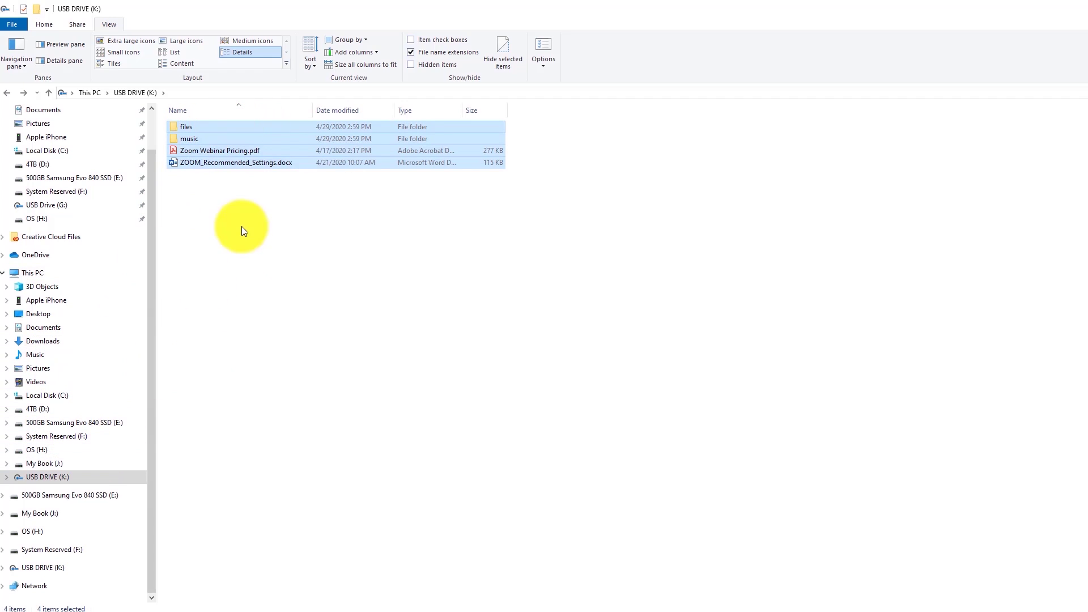
left_click_drag(238, 128, 73, 462)
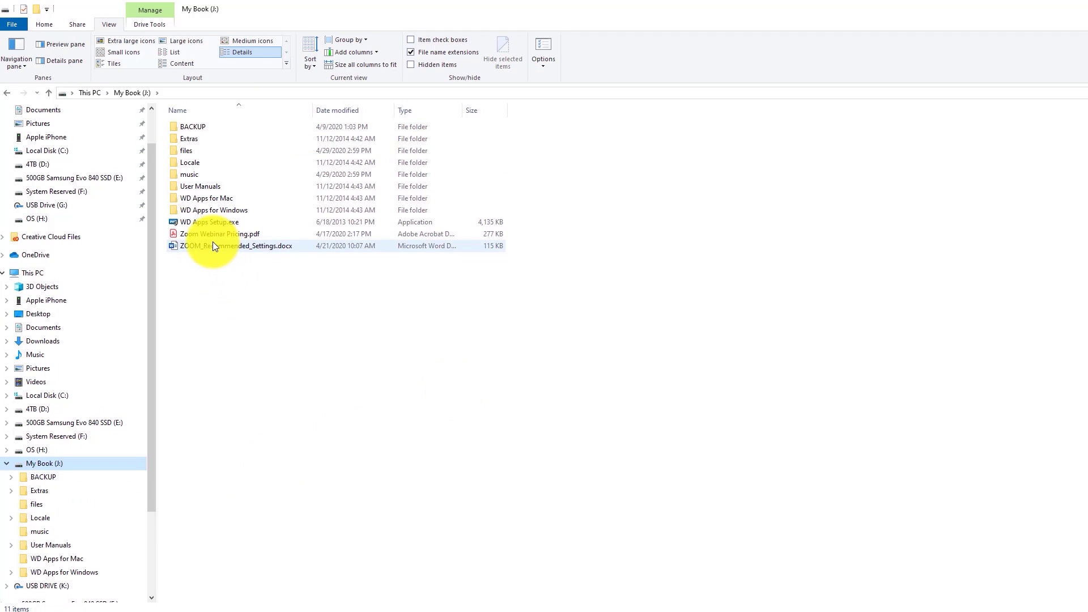
left_click(7, 94)
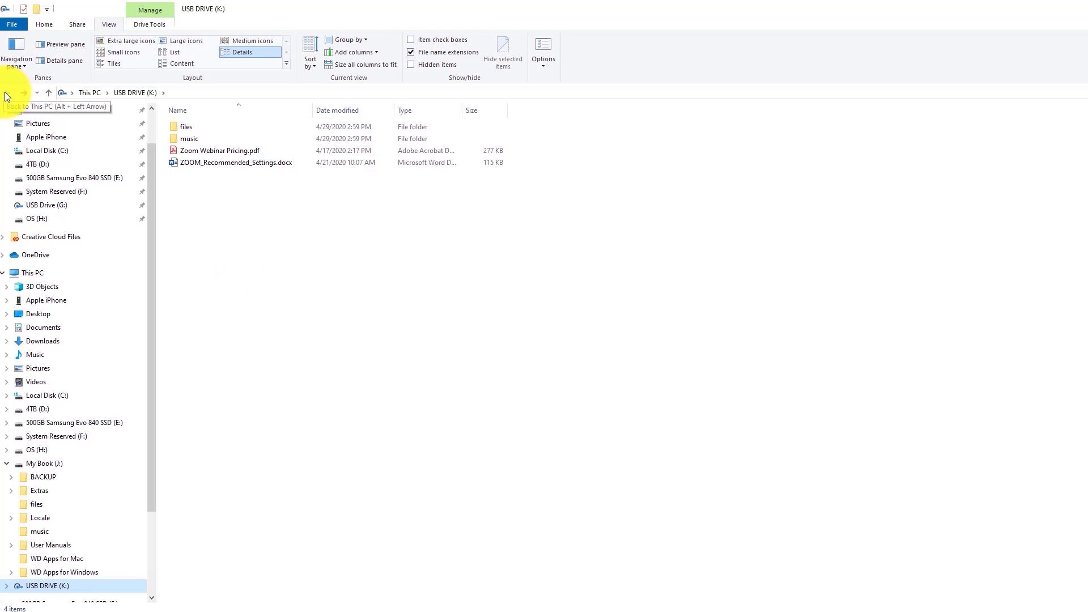
left_click(7, 93)
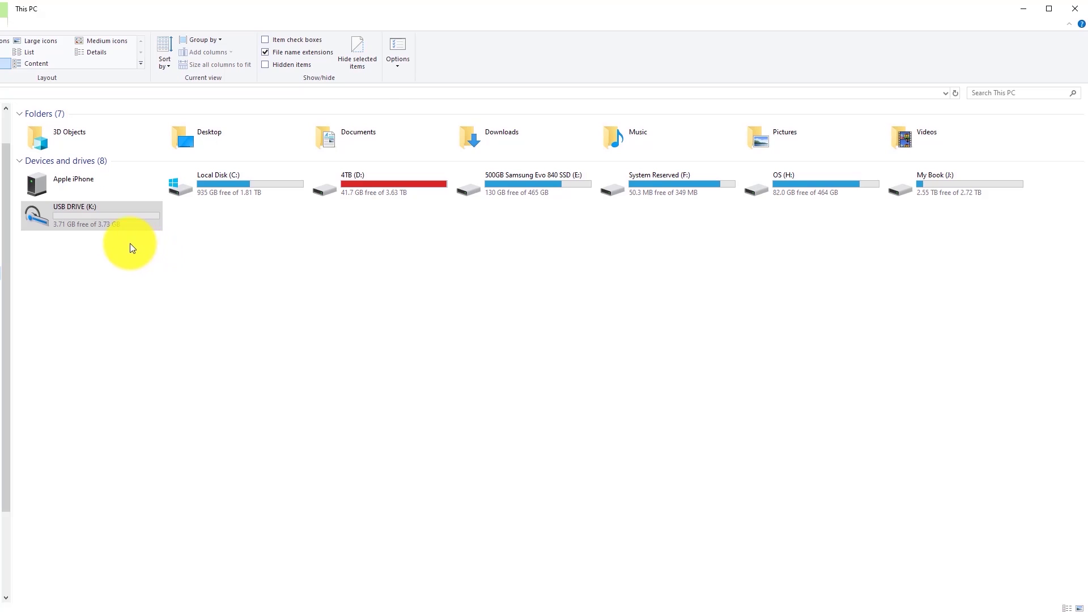
Quick-format USB DRIVE (K:) with the FAT32 file system, accepting the erasure of its data, and close the format dialog.
right_click(88, 211)
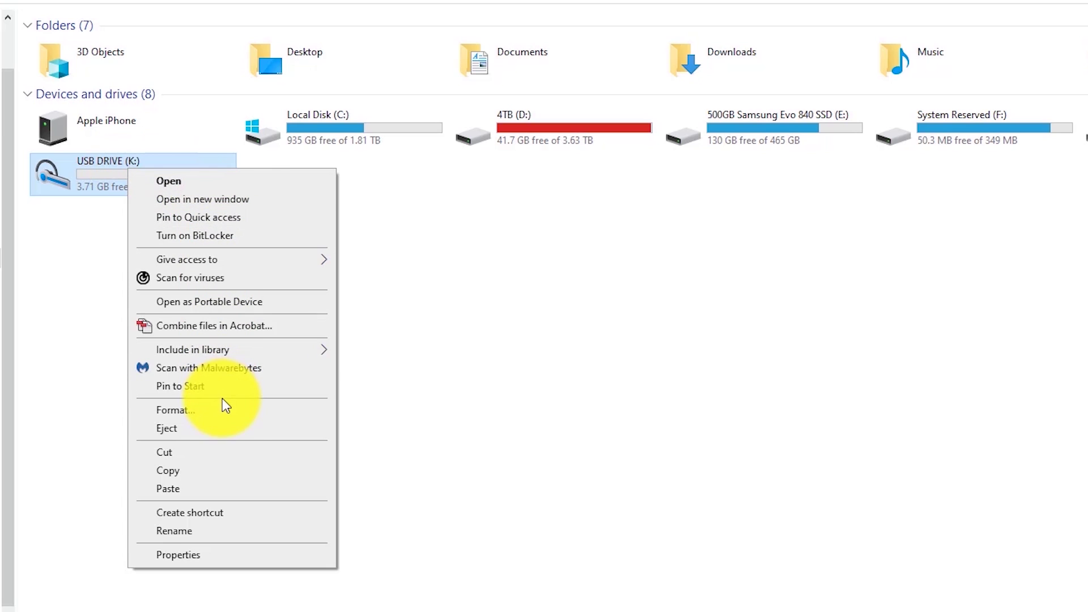
right_click(136, 163)
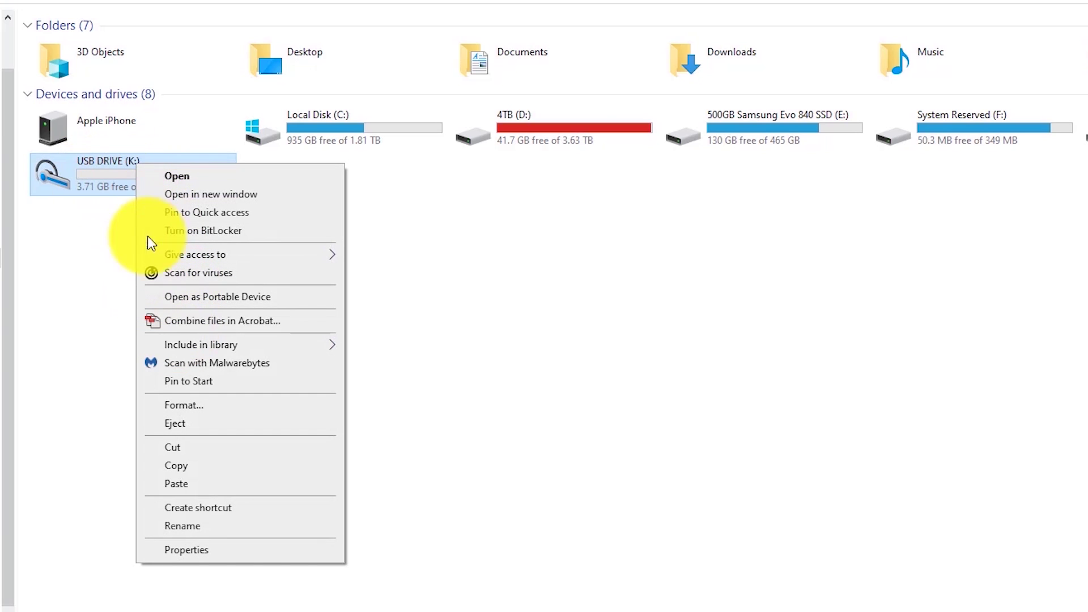
left_click(195, 409)
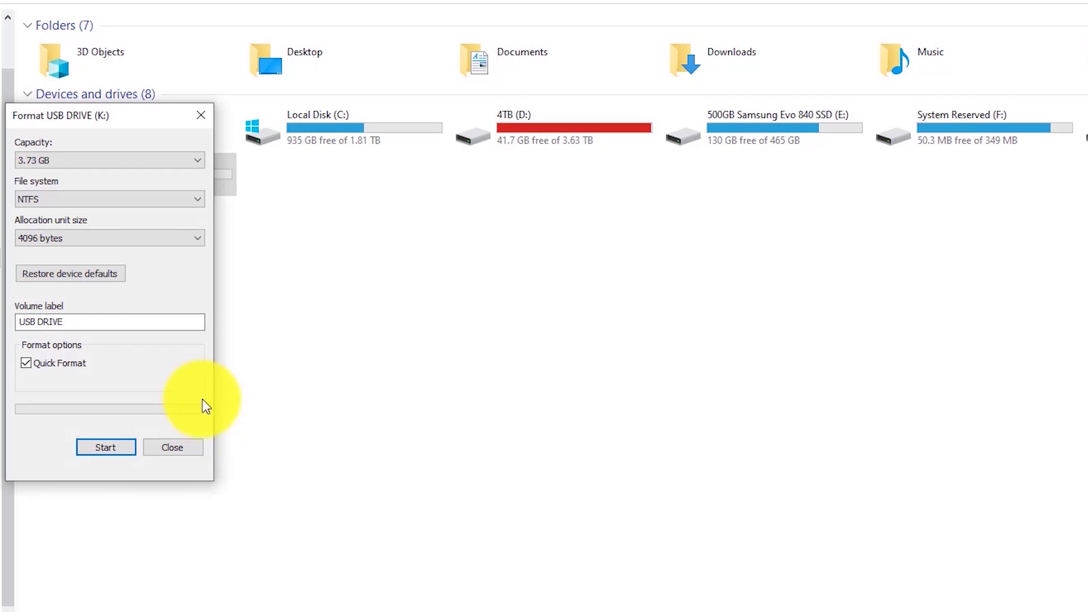
left_click(165, 200)
left_click(140, 235)
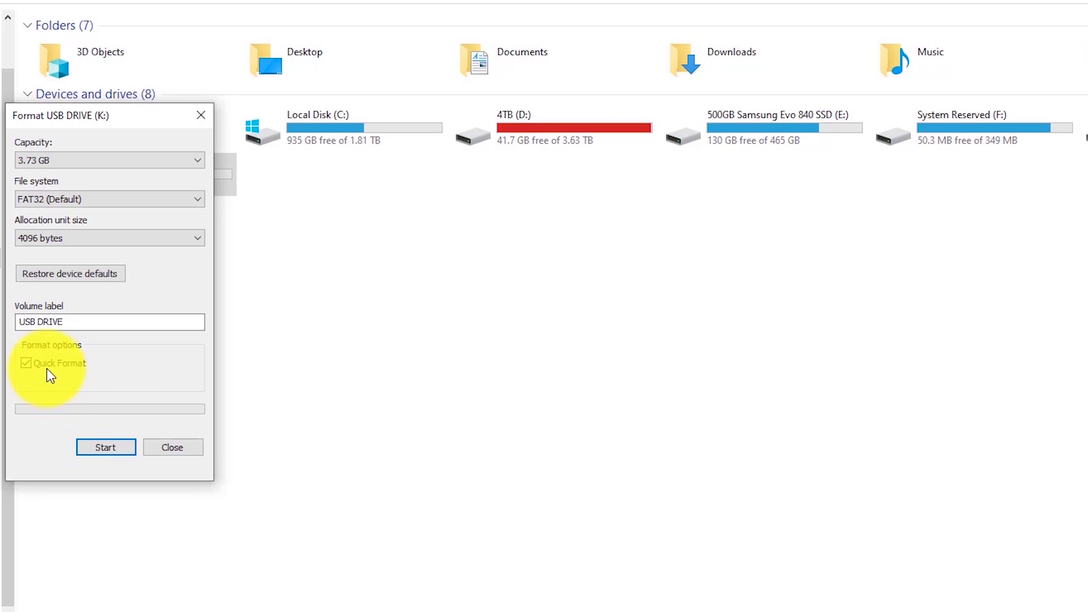
left_click(105, 447)
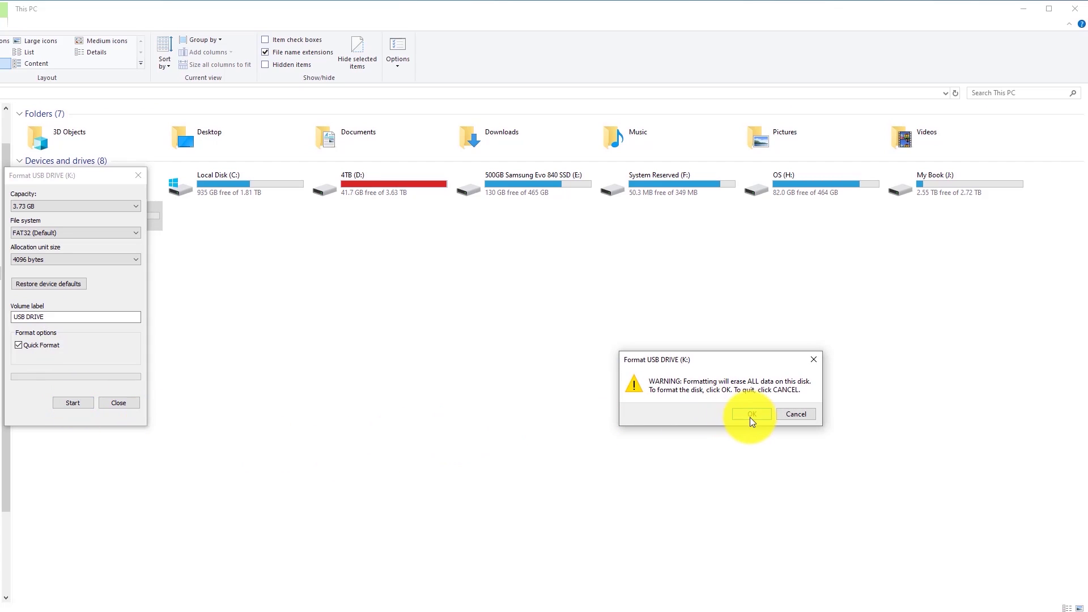
left_click(751, 414)
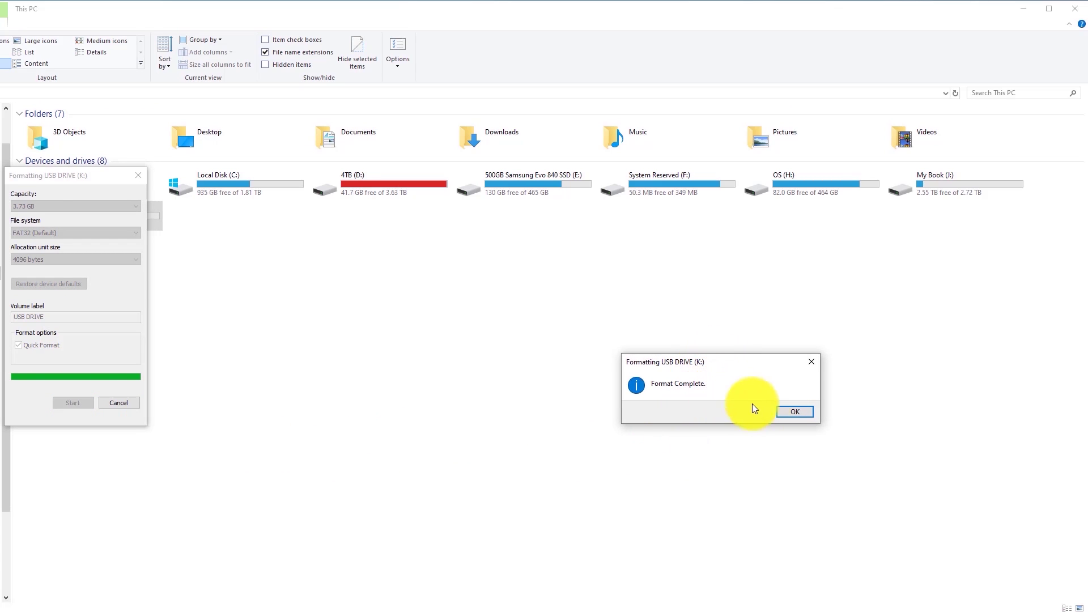
left_click(803, 413)
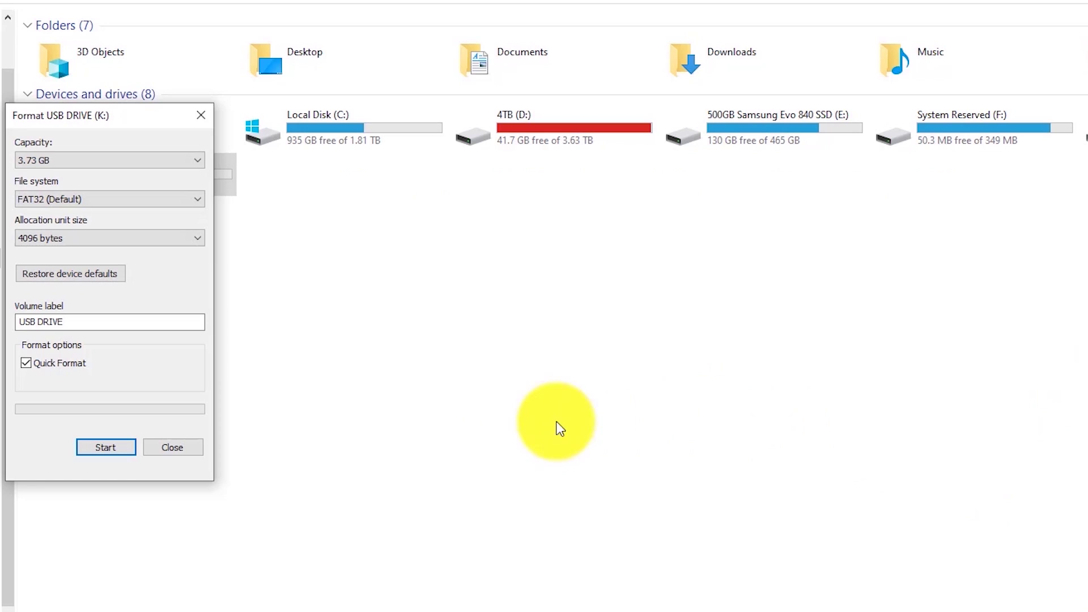
left_click(173, 448)
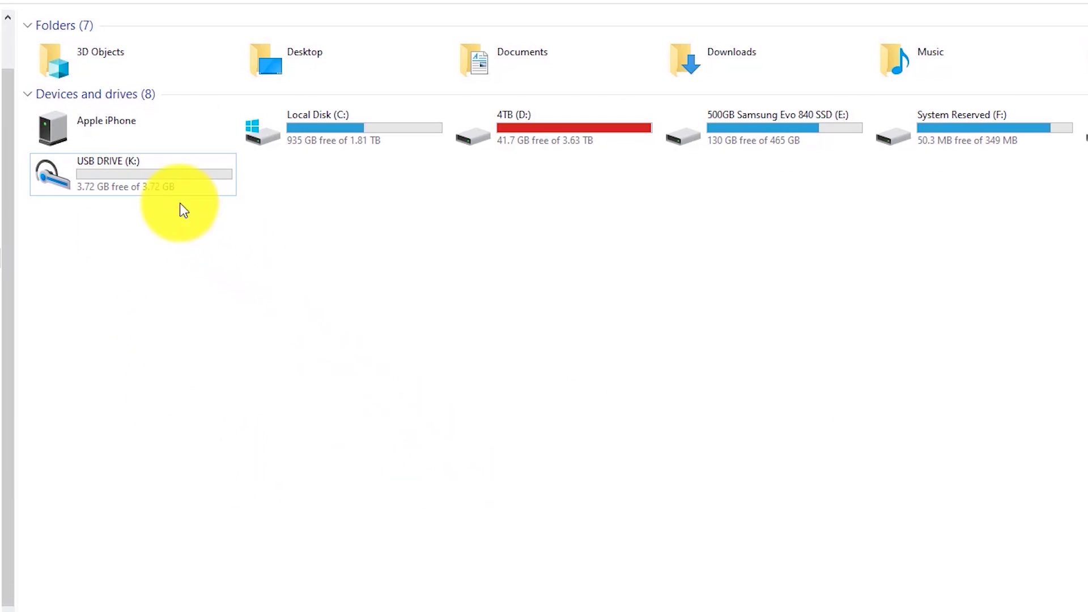
Verify the file system of the newly formatted USB DRIVE (K:) in its properties.
right_click(126, 172)
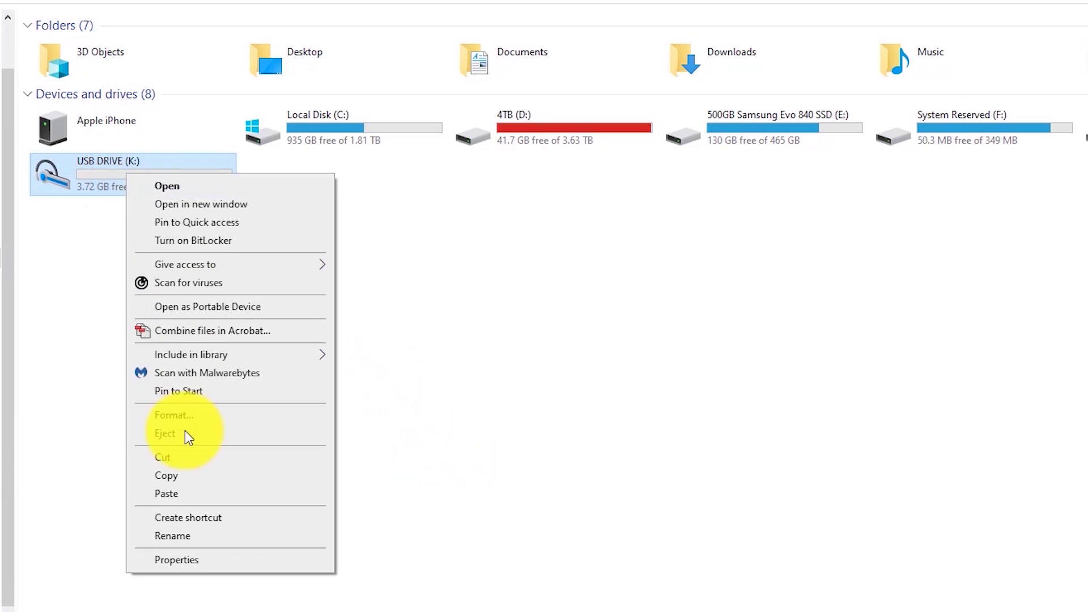
left_click(205, 556)
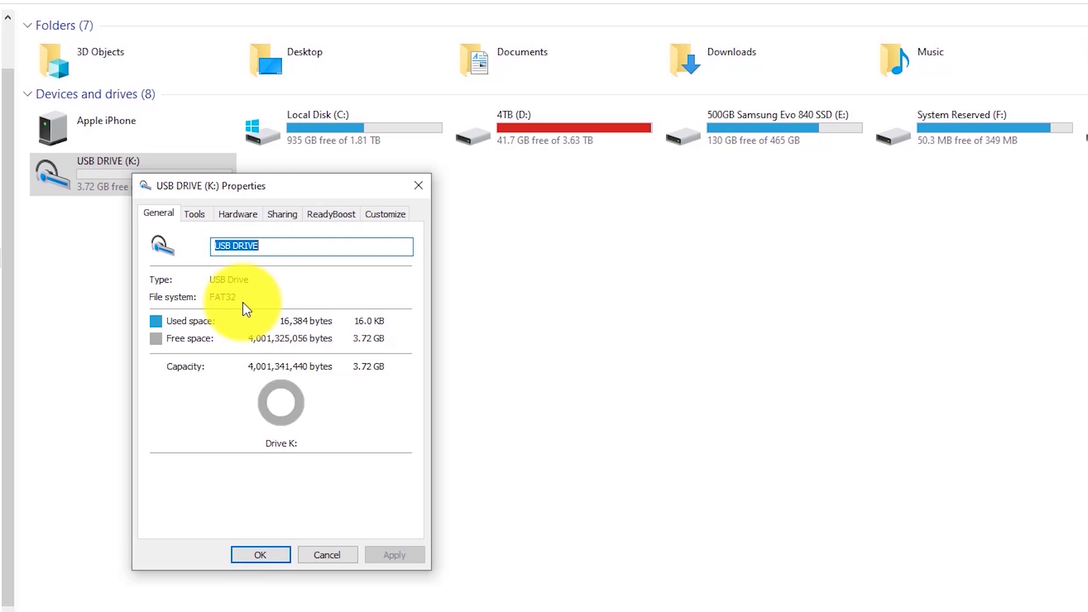
key("Escape")
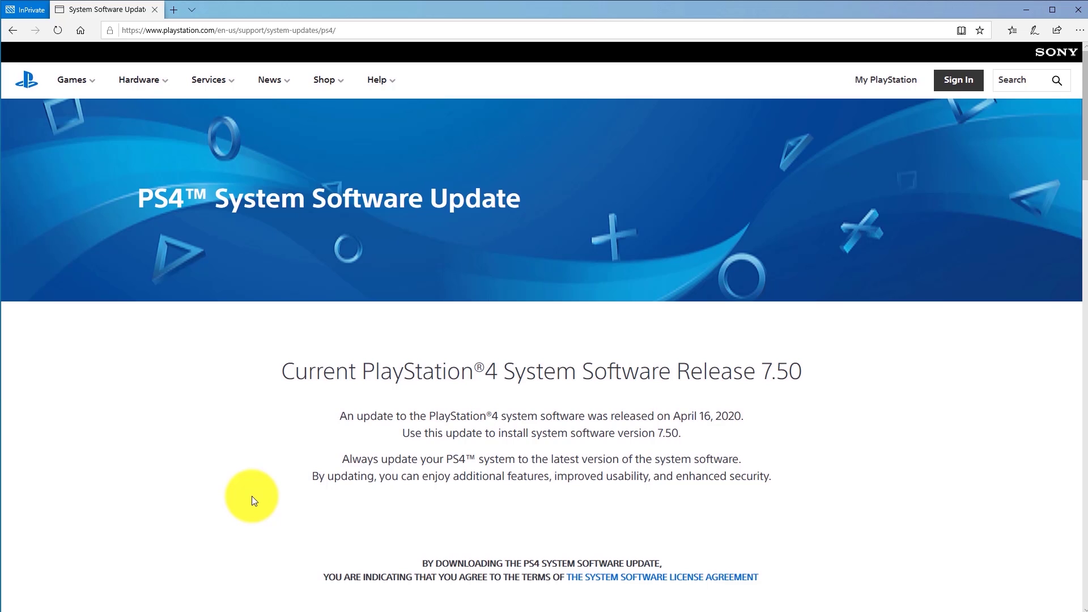
On PlayStation's PS4 System Software Update page in the browser, examine the download requirements for the system software update file.
left_click_drag(1079, 165, 1049, 294)
scroll(220, 184, "down", 5)
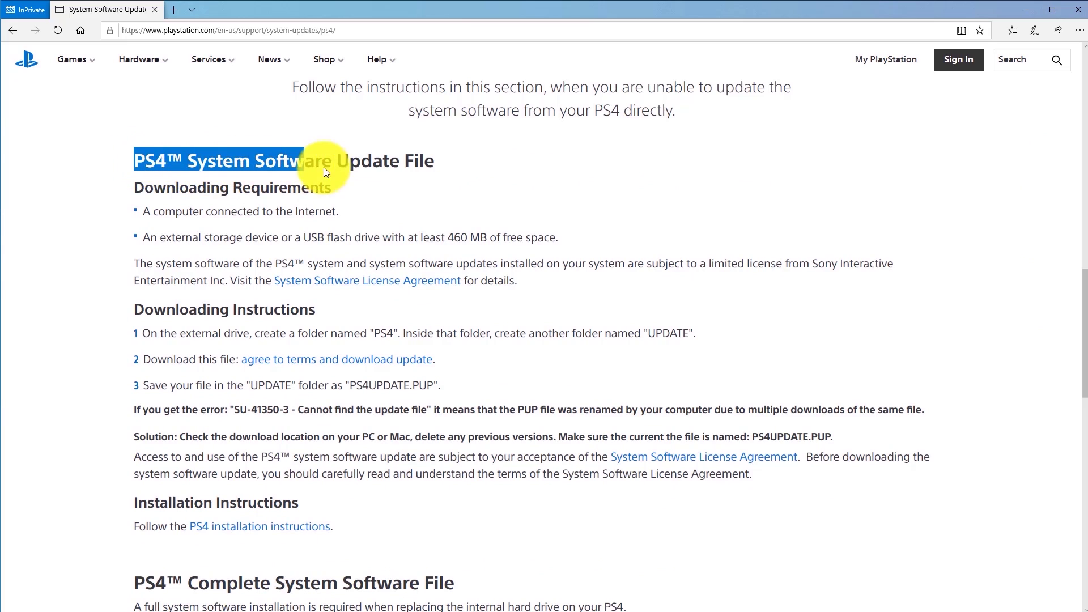
left_click_drag(325, 171, 423, 168)
left_click(441, 166)
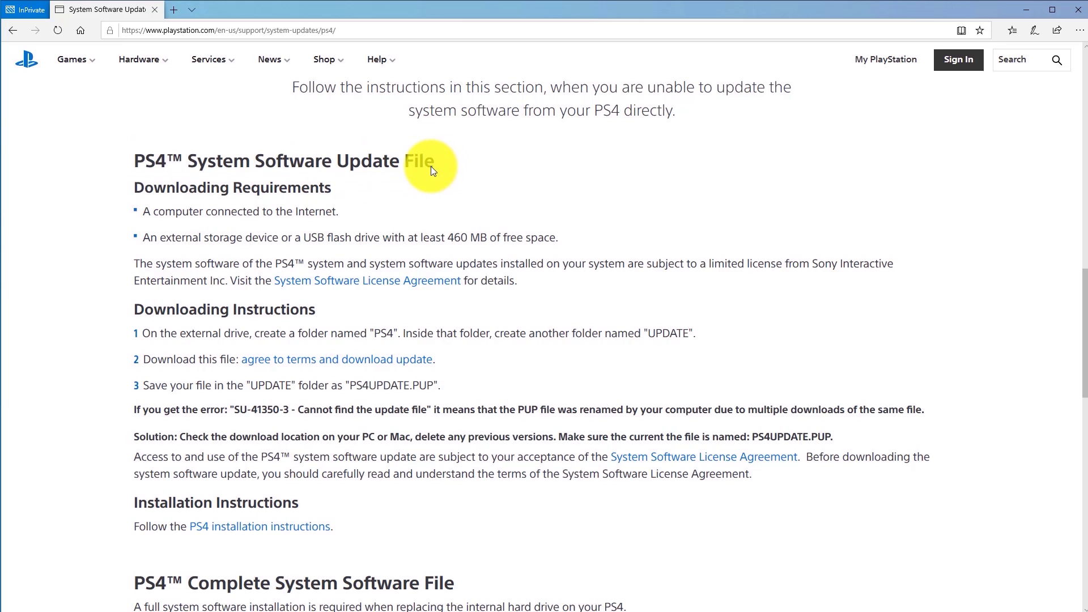
left_click(487, 235)
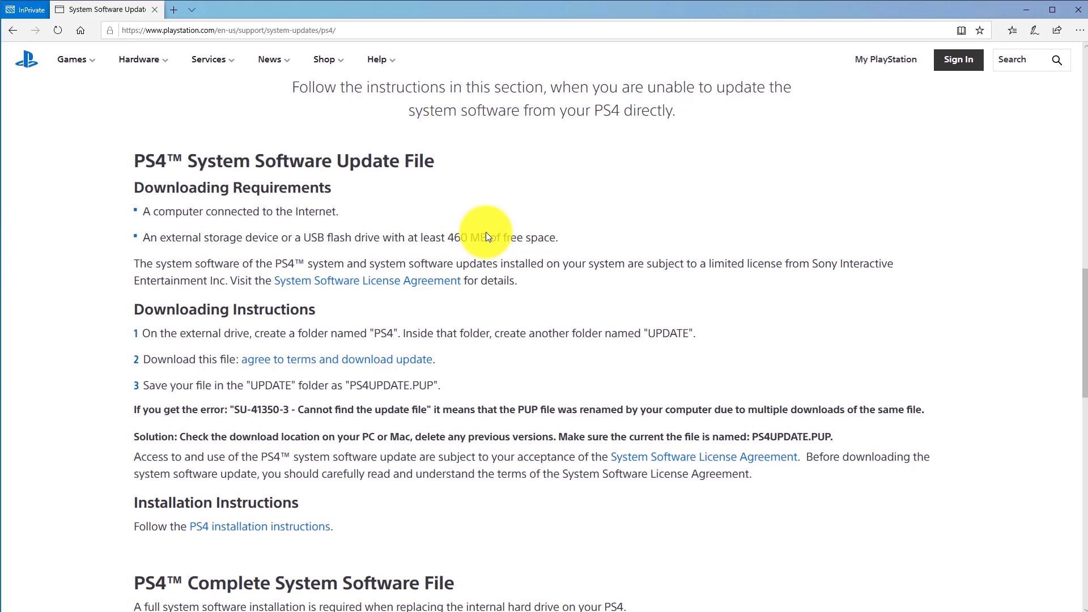
Compare the purpose and free-space requirement of the PS4 complete system software file with those of the update file.
scroll(470, 374, "down", 6)
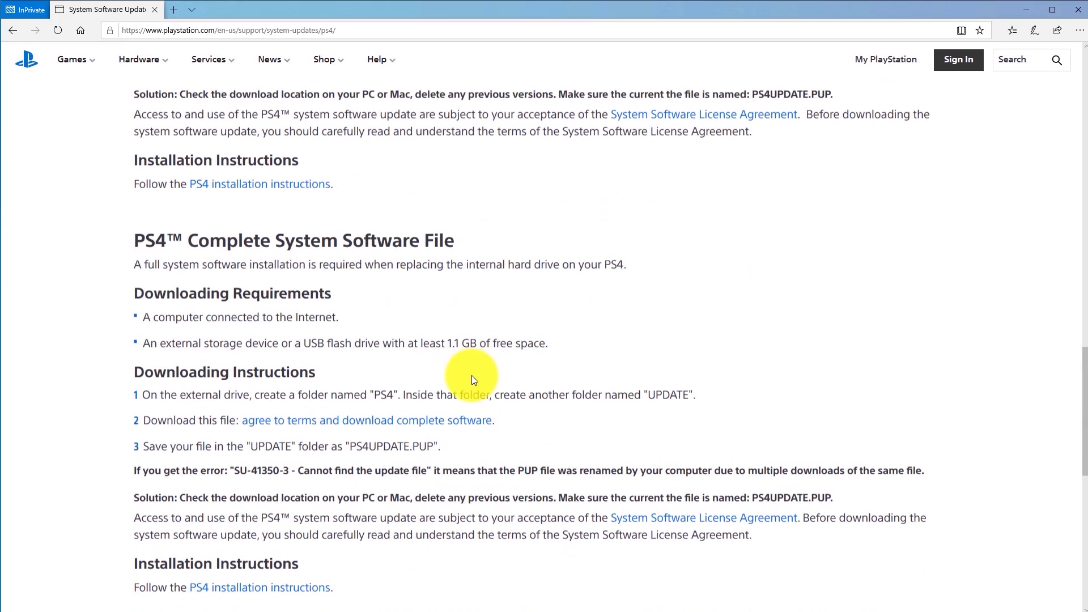
left_click_drag(187, 236, 382, 240)
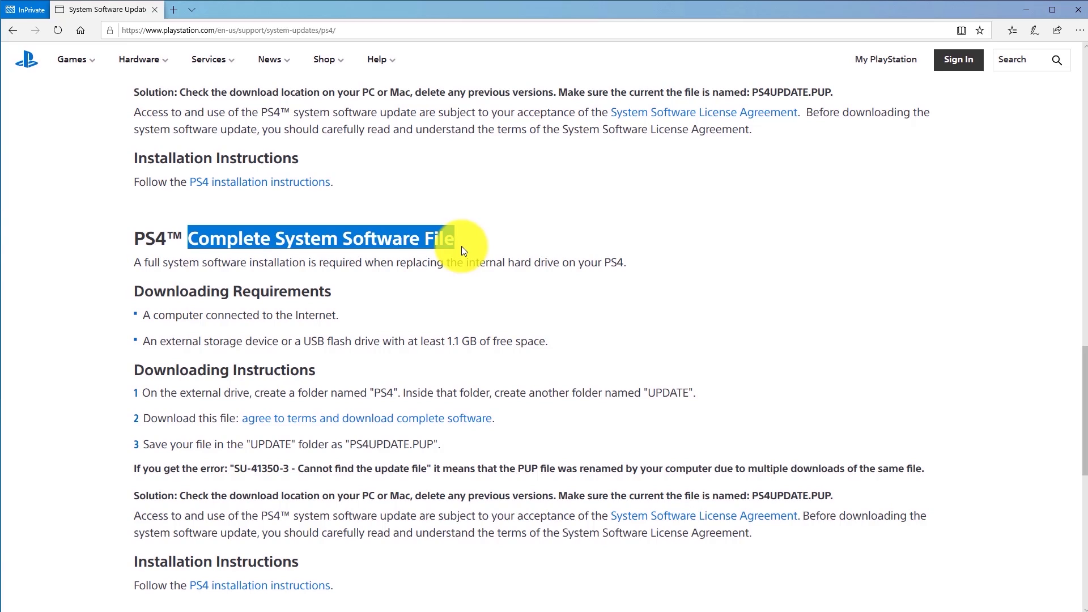
left_click_drag(477, 342, 442, 341)
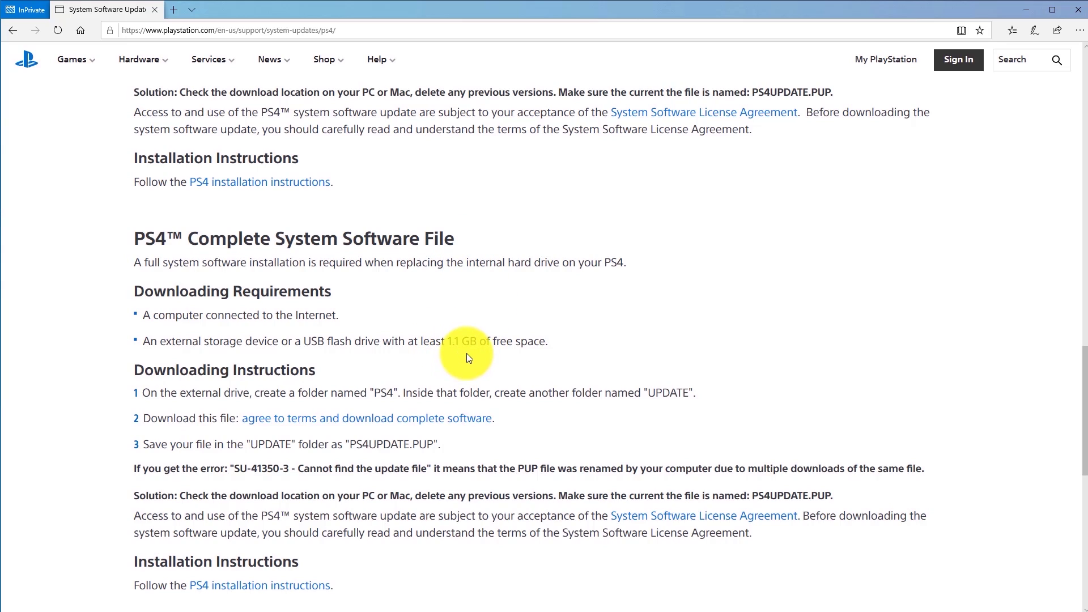
scroll(478, 354, "up", 8)
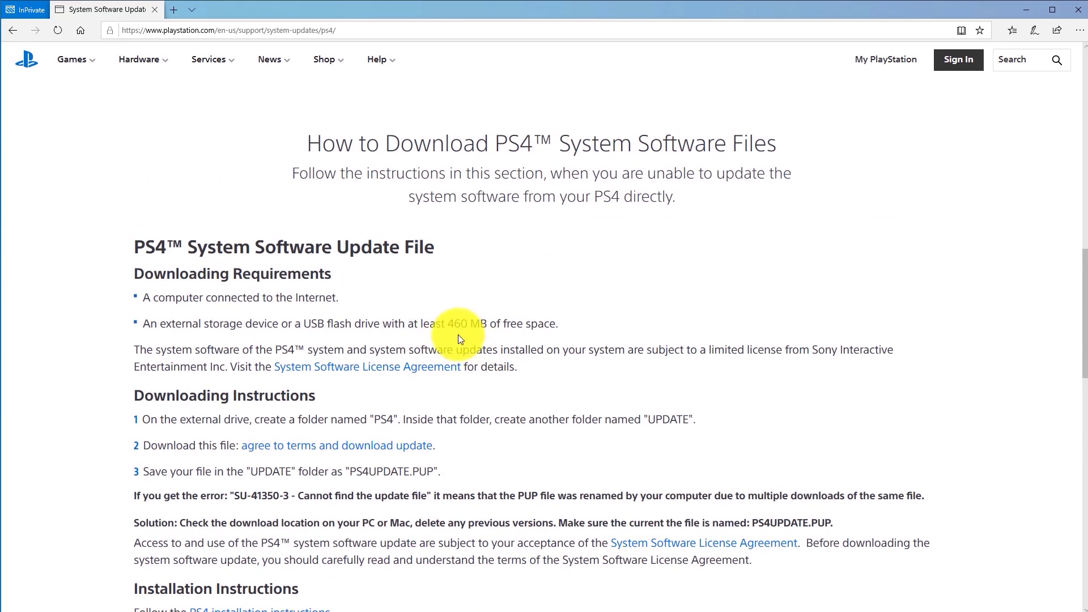
scroll(454, 340, "down", 8)
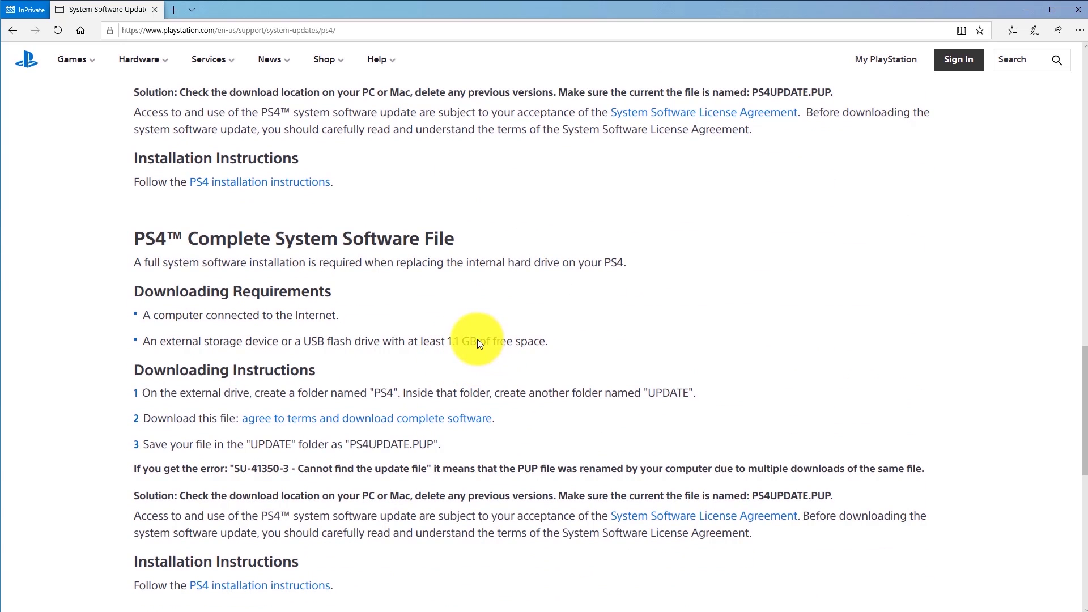
scroll(542, 374, "down", 2)
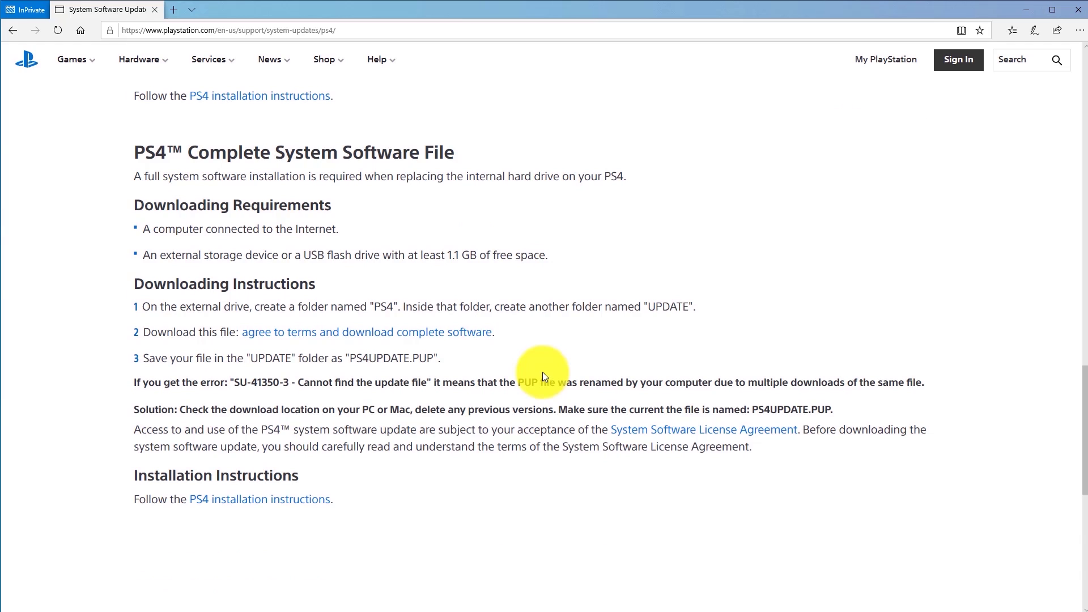
scroll(543, 371, "up", 8)
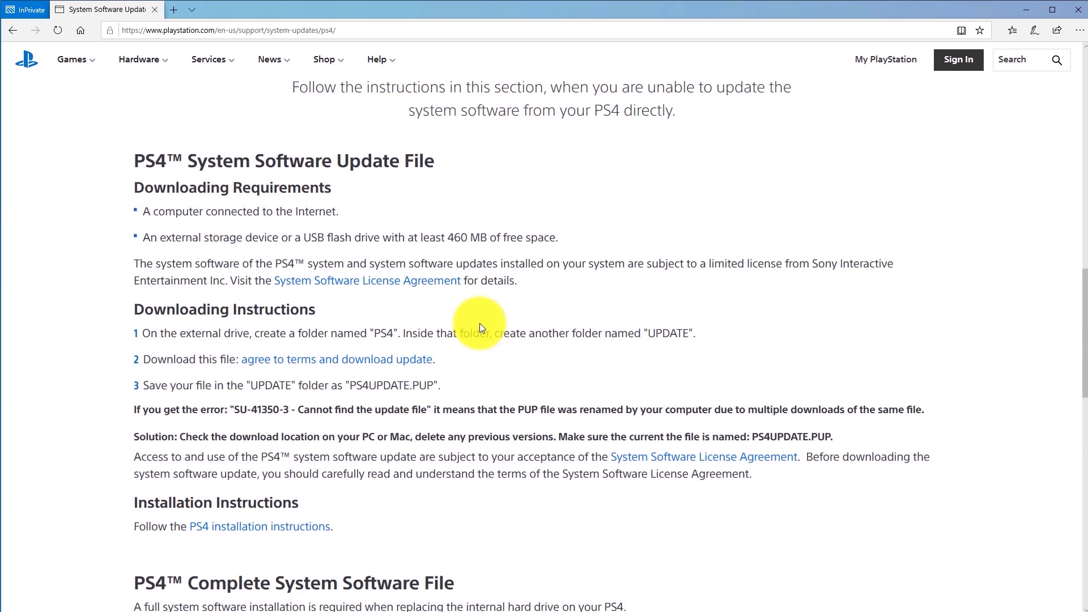
left_click_drag(305, 164, 392, 169)
left_click(393, 169)
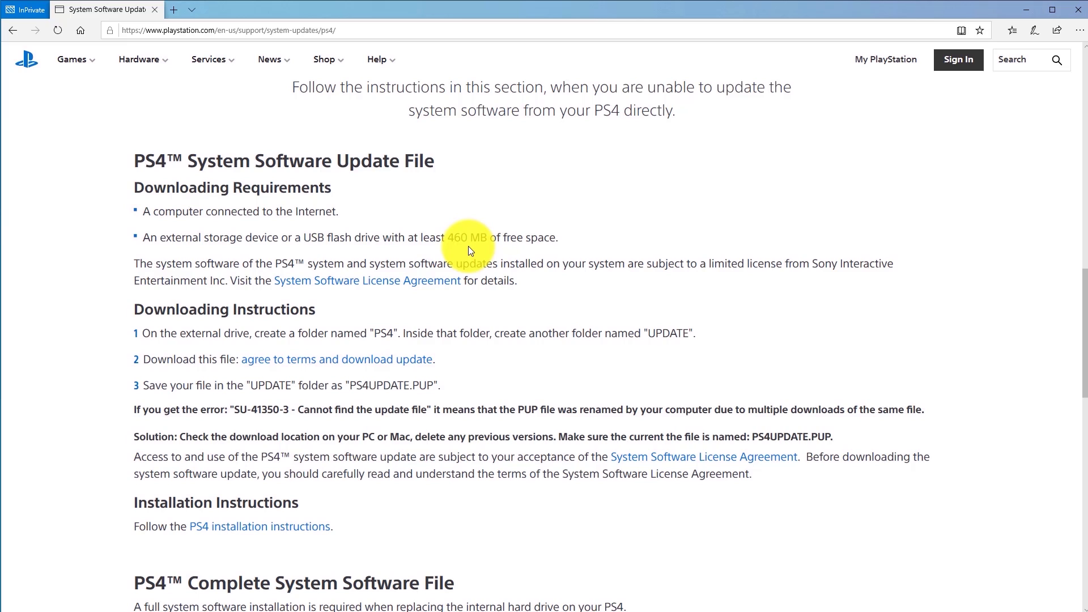
scroll(498, 359, "up", 1)
scroll(481, 359, "down", 1)
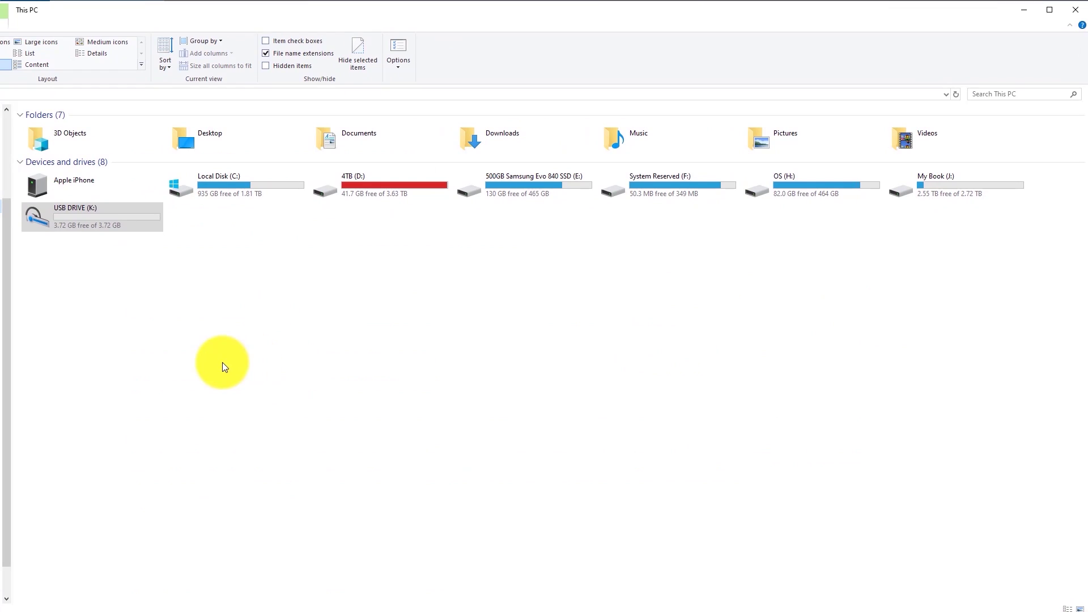
Open USB DRIVE (K:) and create a folder named PS4 at its top level.
left_click(87, 221)
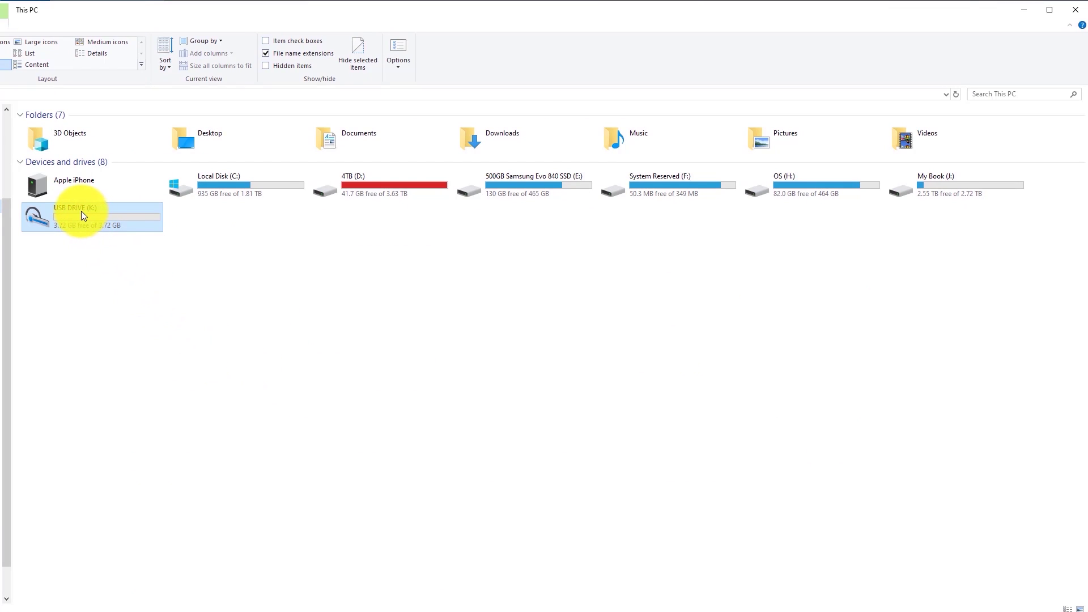
double_click(81, 218)
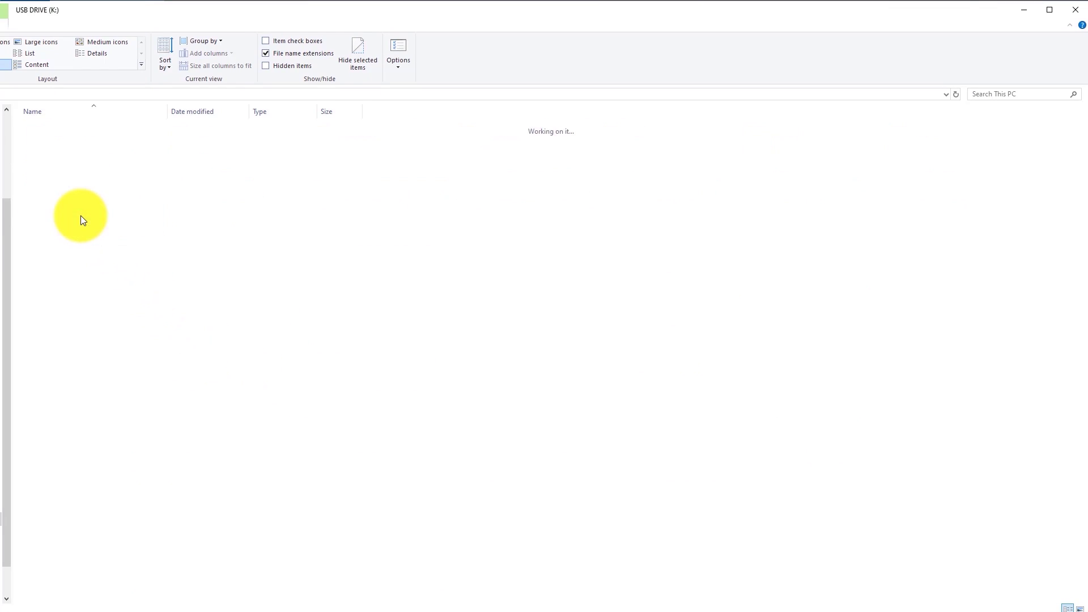
right_click(157, 264)
mouse_move(196, 381)
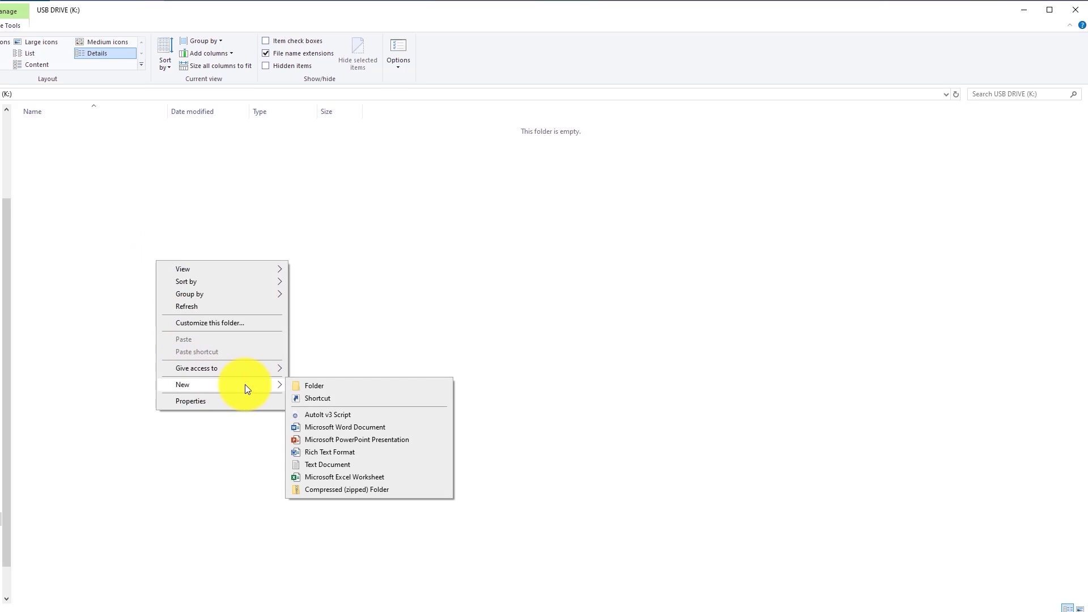
left_click(317, 388)
type("PS4")
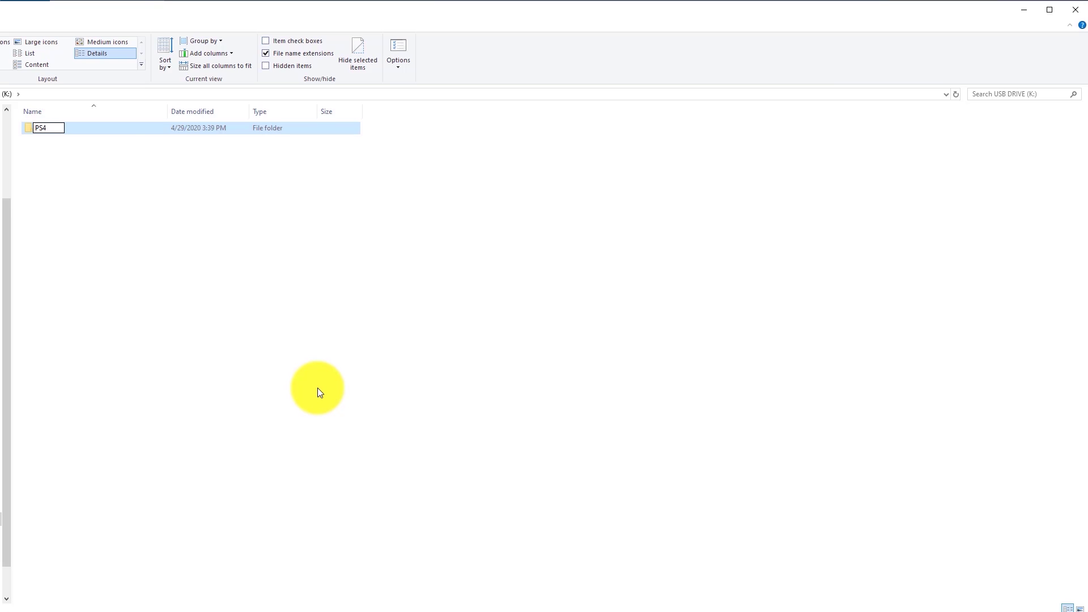
key("Return")
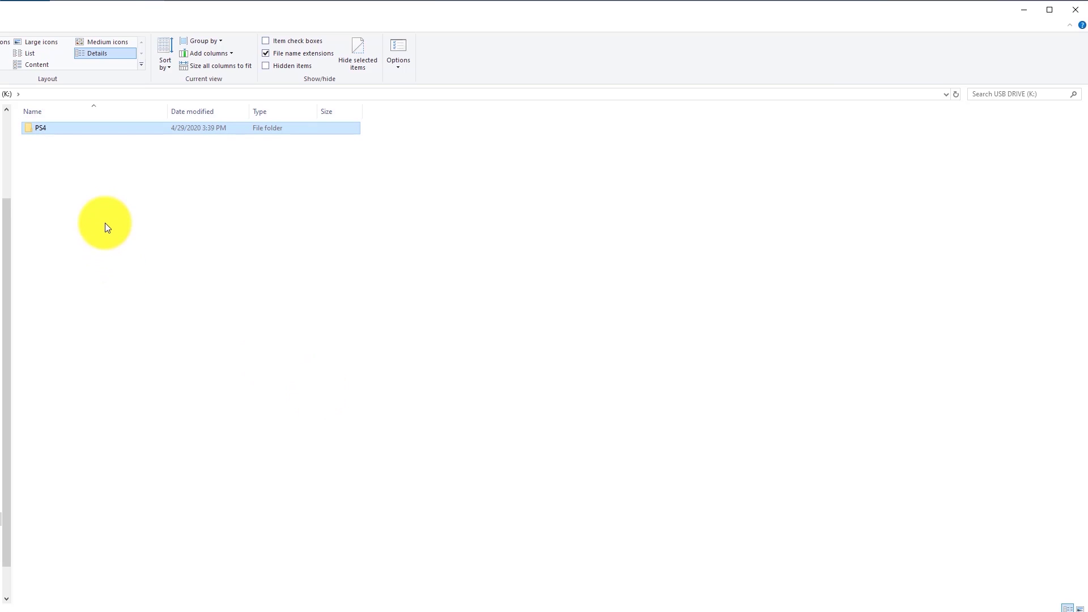
Inside the PS4 folder, create a subfolder named UPDATE.
double_click(60, 132)
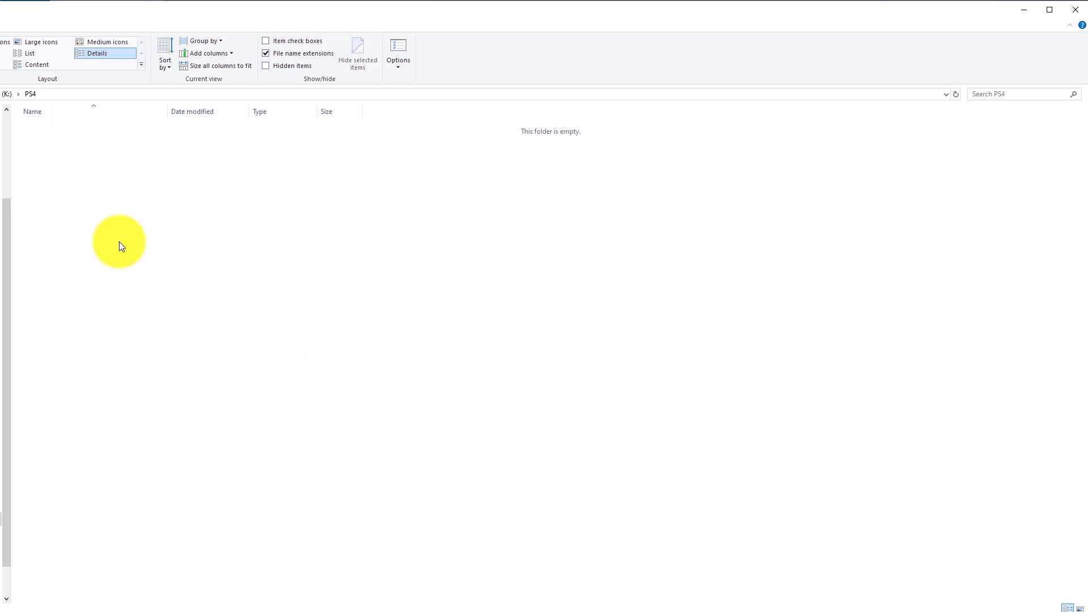
right_click(113, 202)
mouse_move(164, 338)
left_click(274, 341)
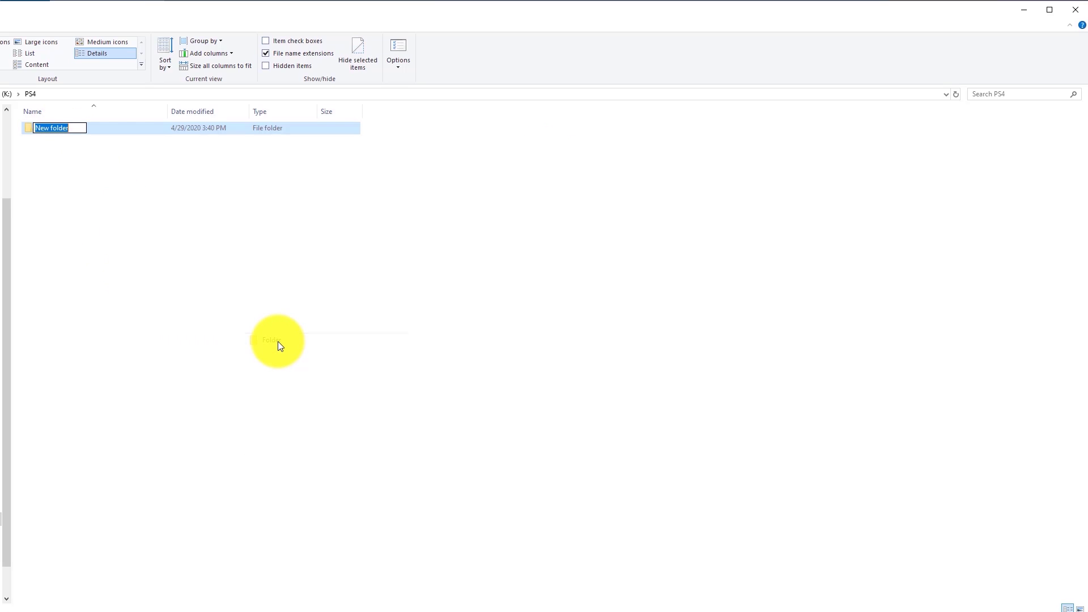
type("UPDATE")
key("Return")
key("Return")
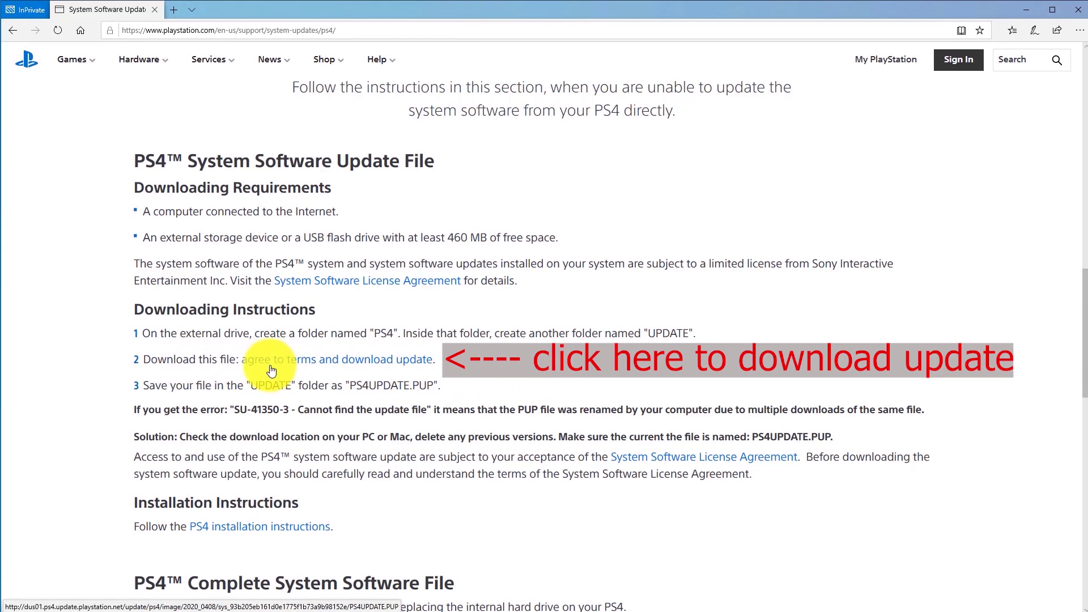
In the browser, accept the terms and save the PS4 system software update file, and open the folder it was downloaded to.
left_click(340, 365)
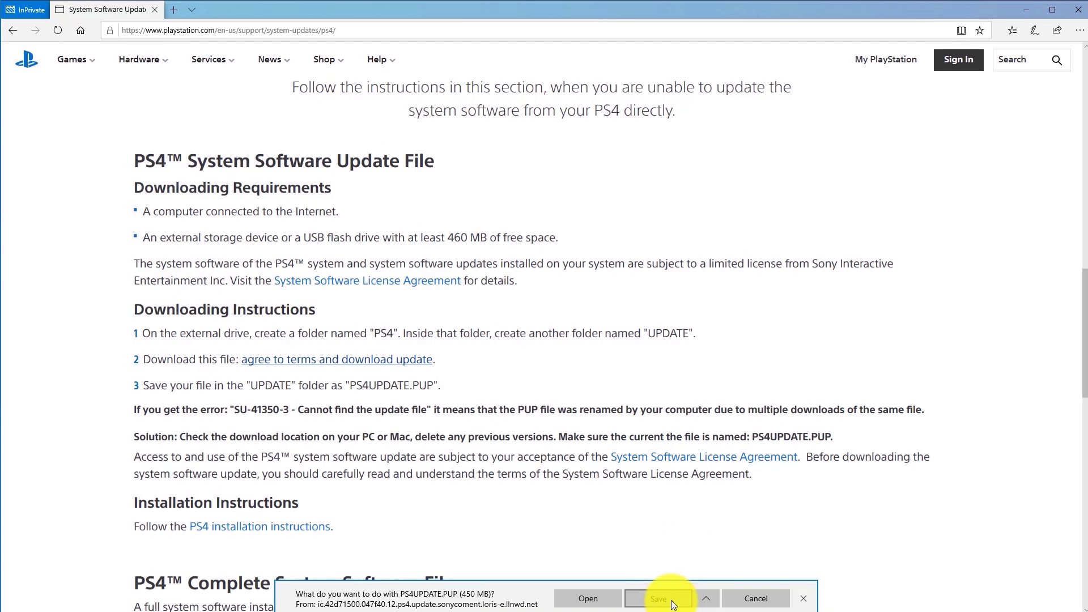
left_click(673, 605)
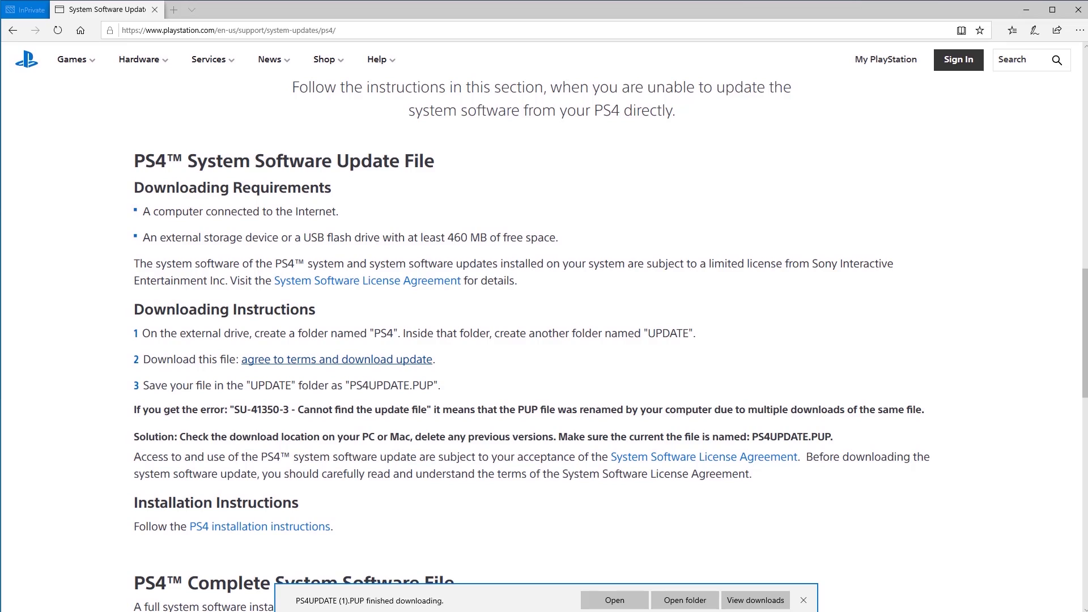
left_click(701, 601)
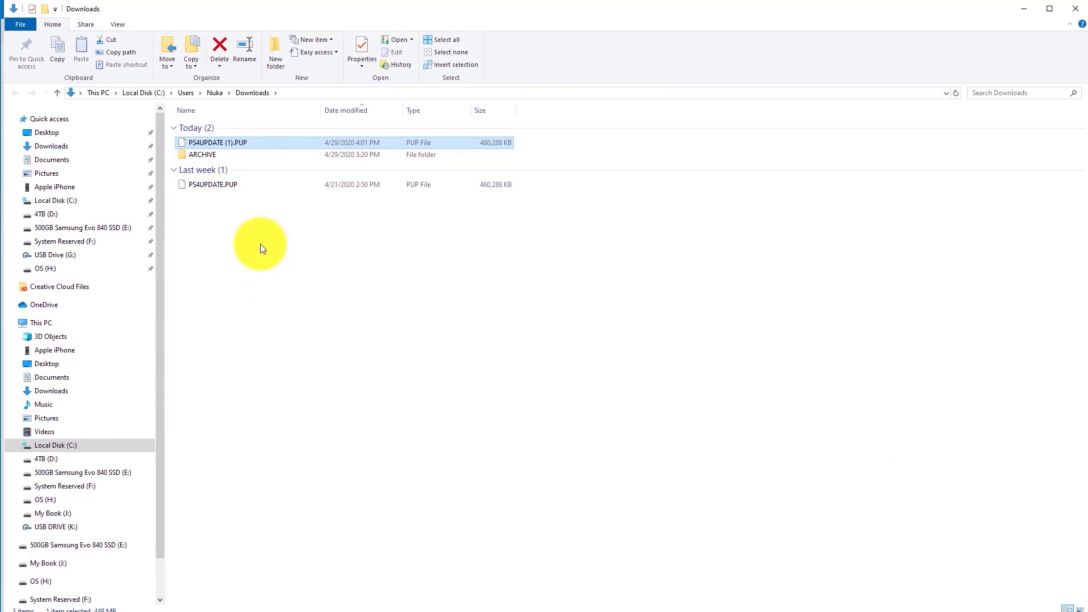
Copy PS4UPDATE (1).PUP from Downloads into the PS4 > UPDATE folder on USB DRIVE (K:).
right_click(254, 144)
left_click(289, 280)
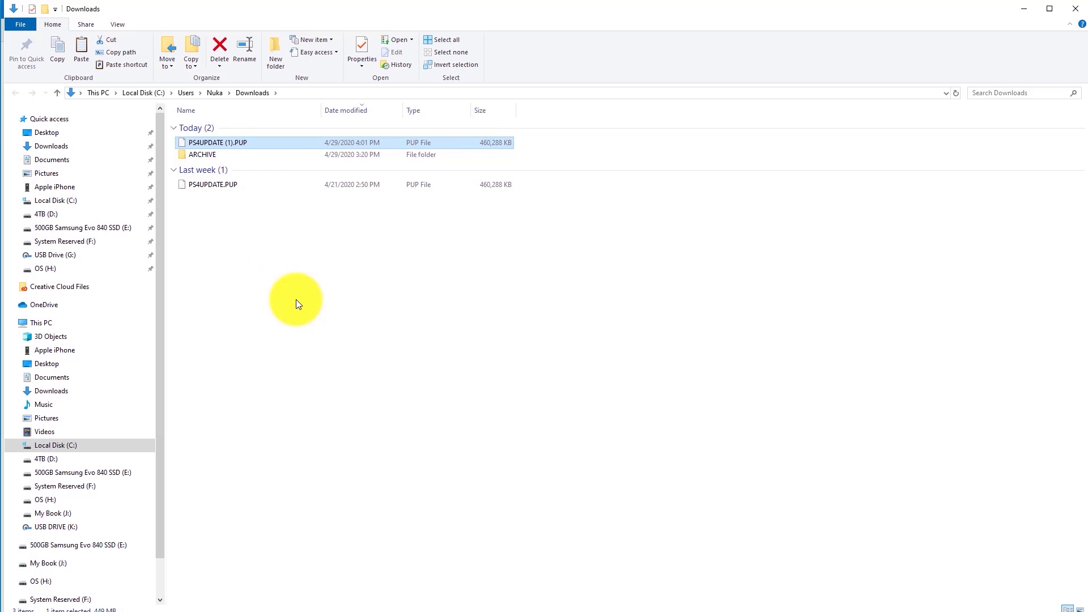
left_click(60, 530)
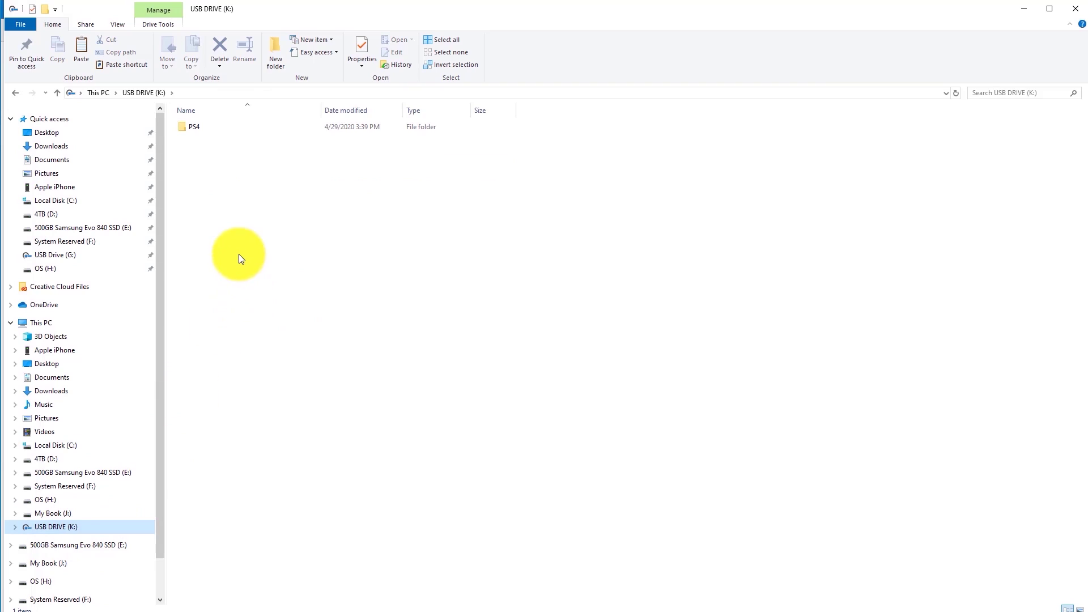
double_click(192, 127)
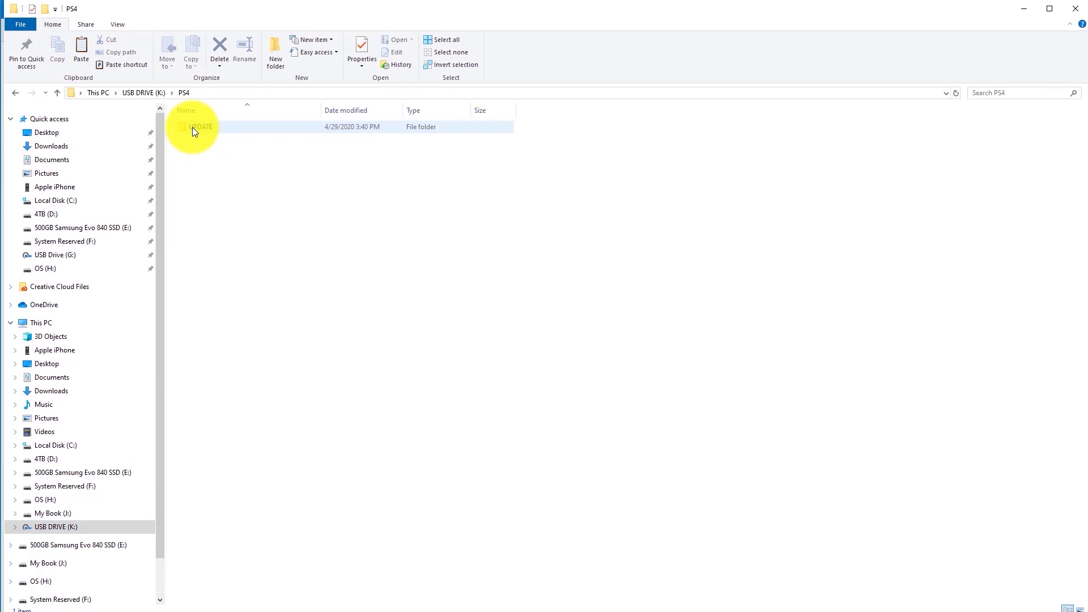
double_click(204, 126)
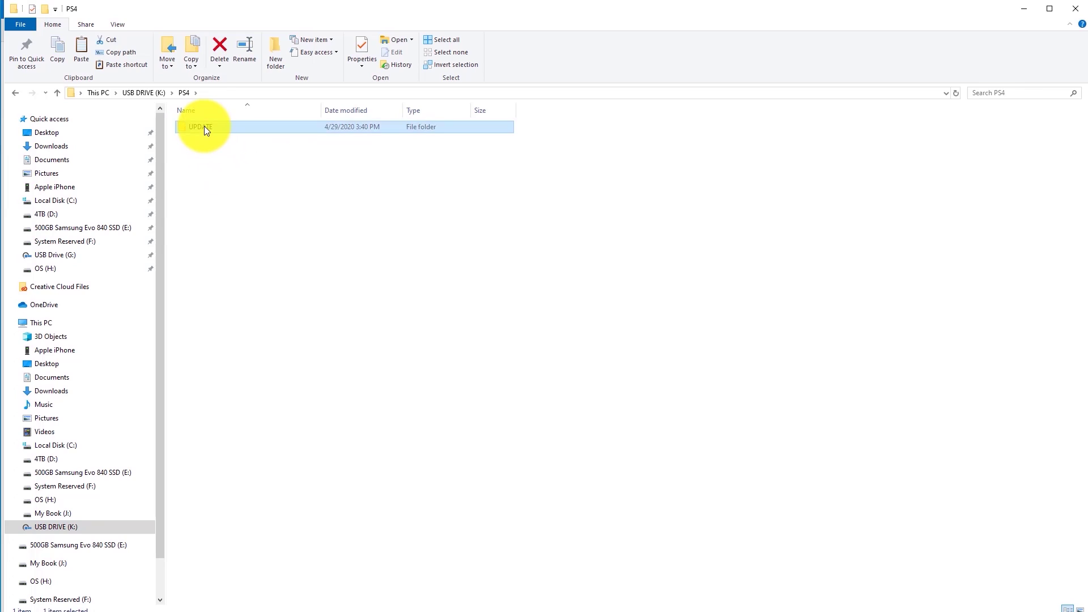
right_click(277, 193)
left_click(315, 274)
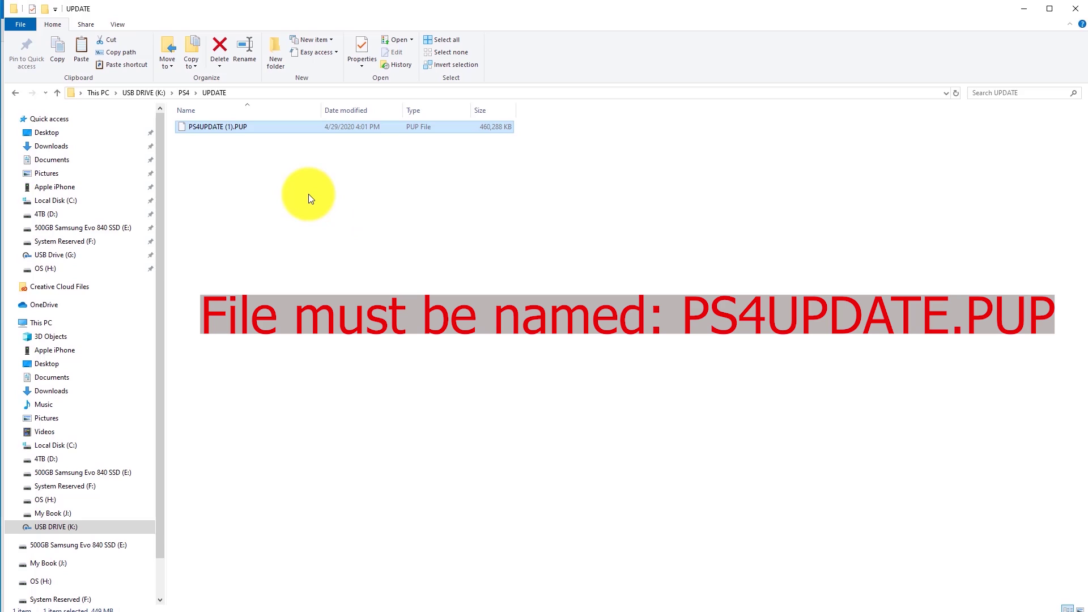
Rename the update file in the USB drive's UPDATE folder as PS4UPDATE.PUP.
left_click(237, 139)
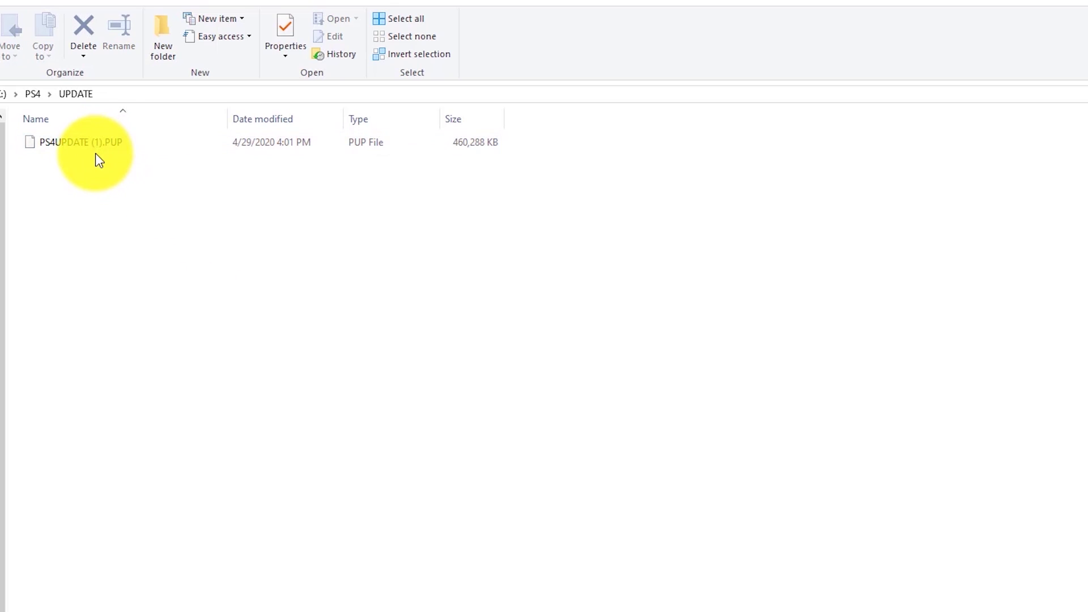
left_click(106, 146)
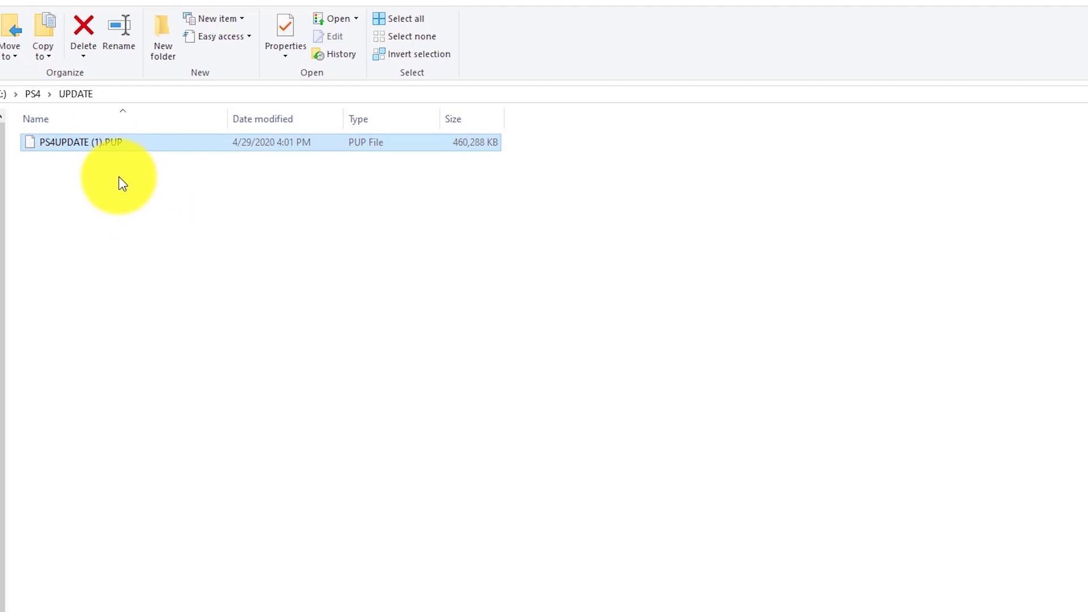
right_click(110, 146)
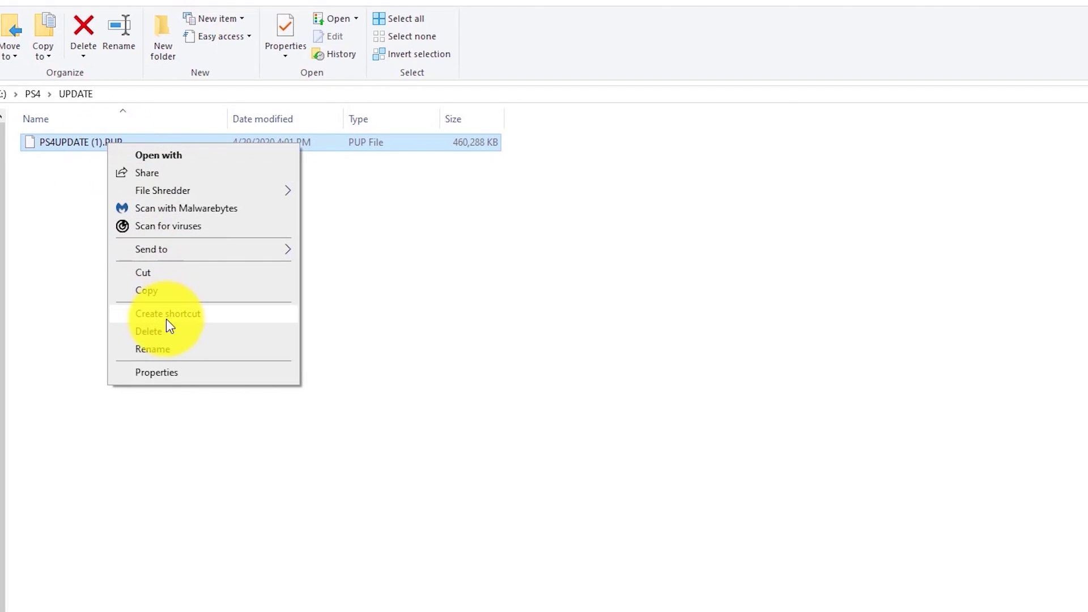
left_click(169, 347)
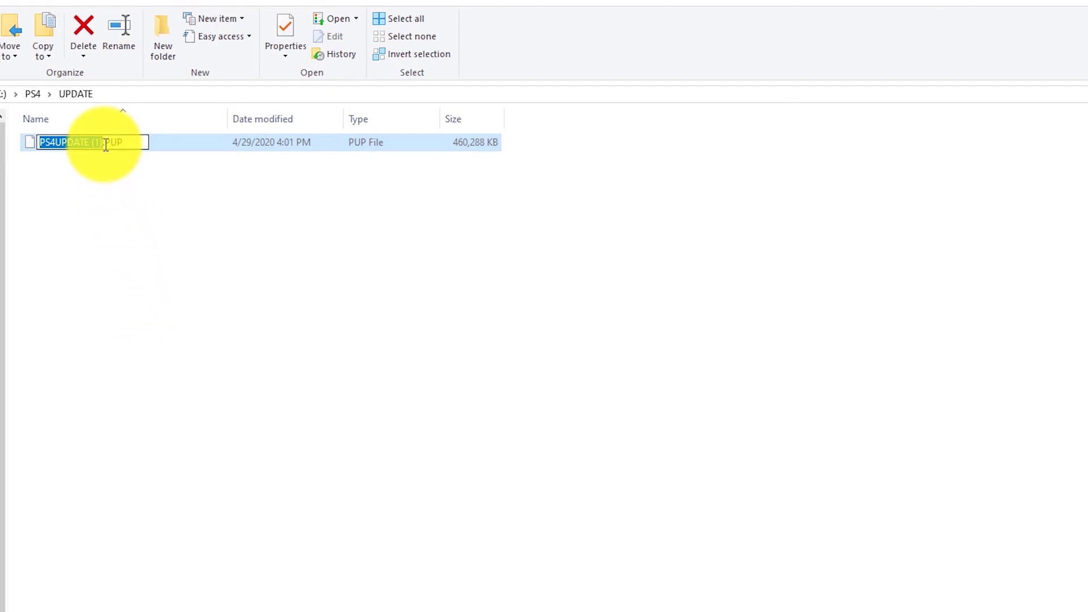
left_click(106, 145)
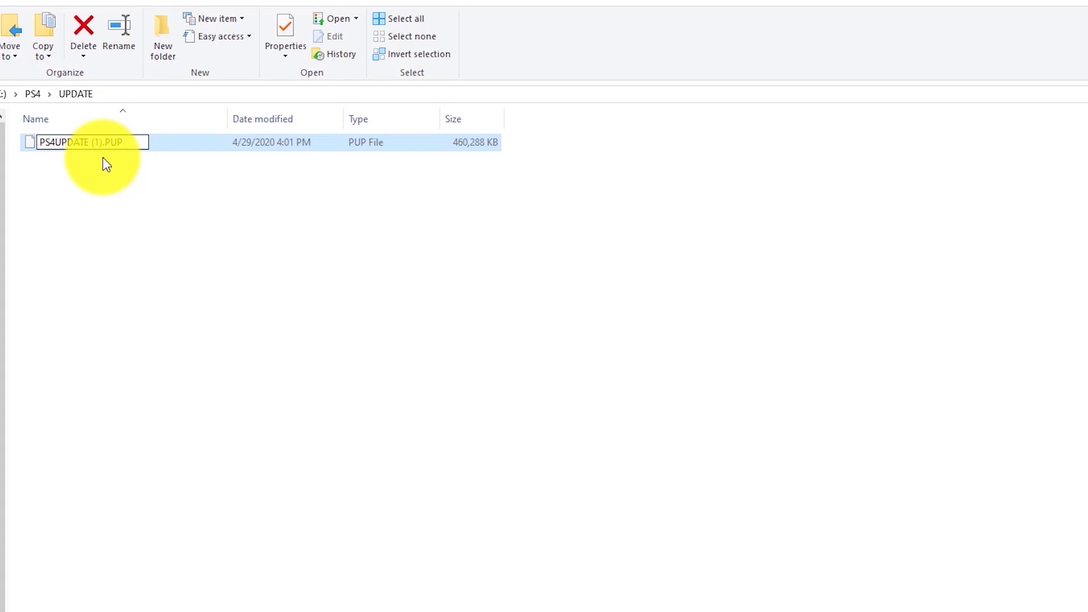
key("BackSpace")
key("BackSpace")
key("BackSpace")
key("Return")
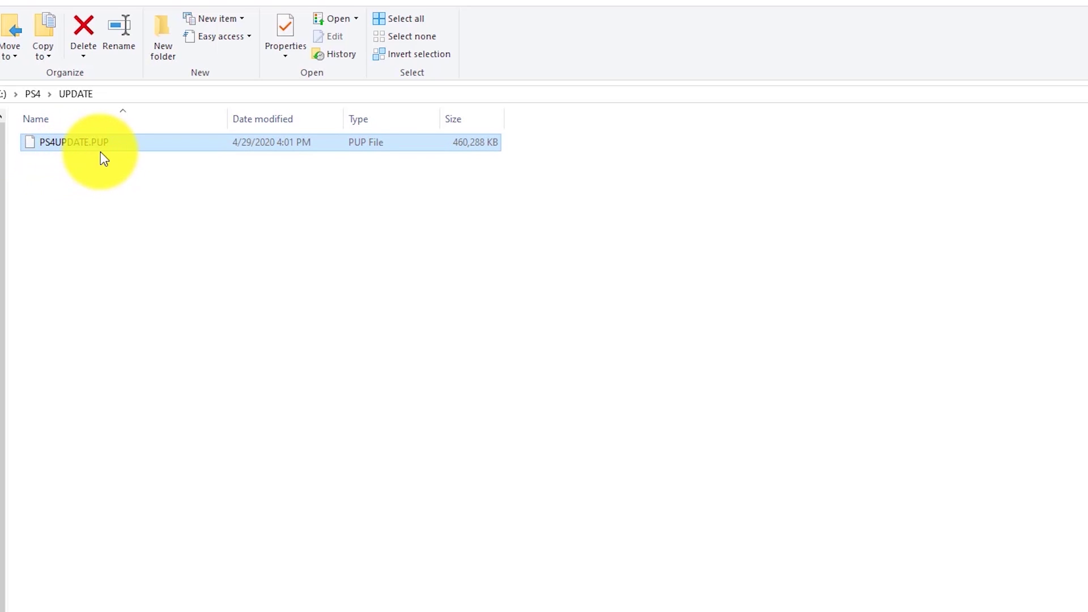
left_click(164, 195)
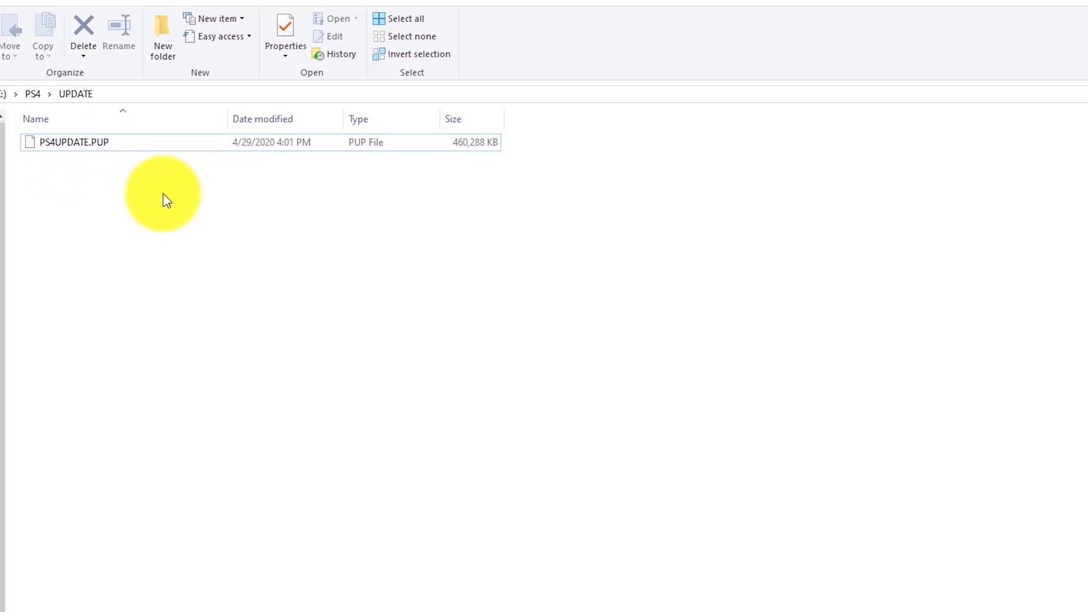